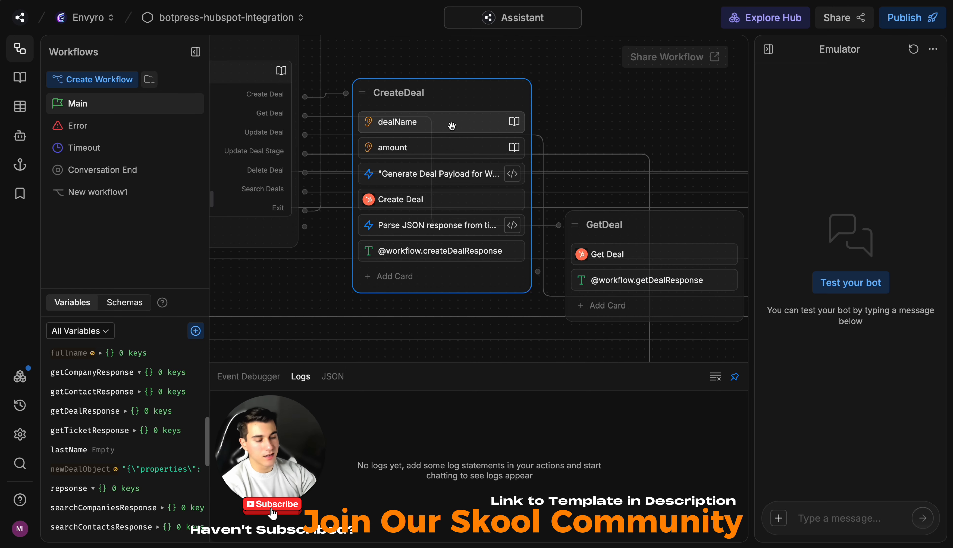
Step: Review the dealName and amount questions and the code that generates the deal payload in the CreateDeal node
click(452, 126)
click(441, 147)
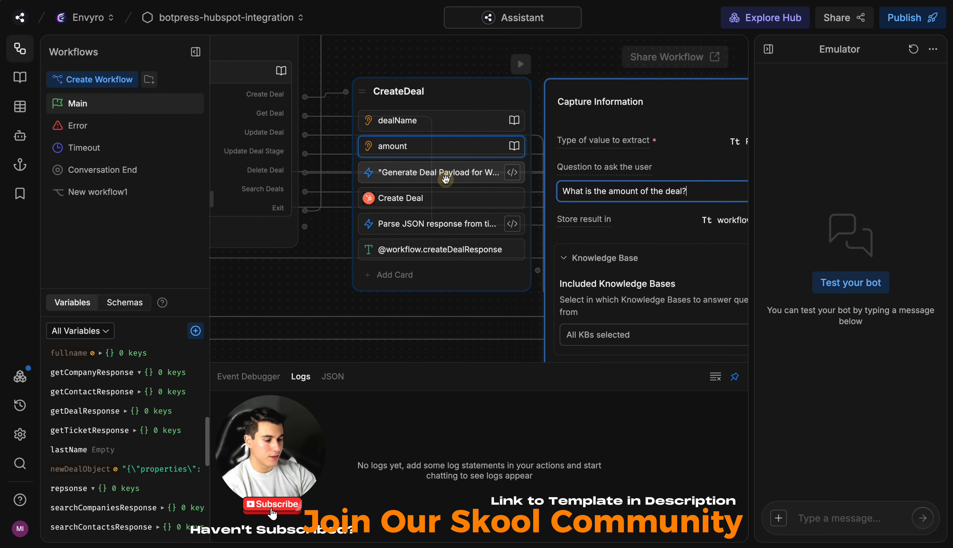
click(446, 178)
click(648, 197)
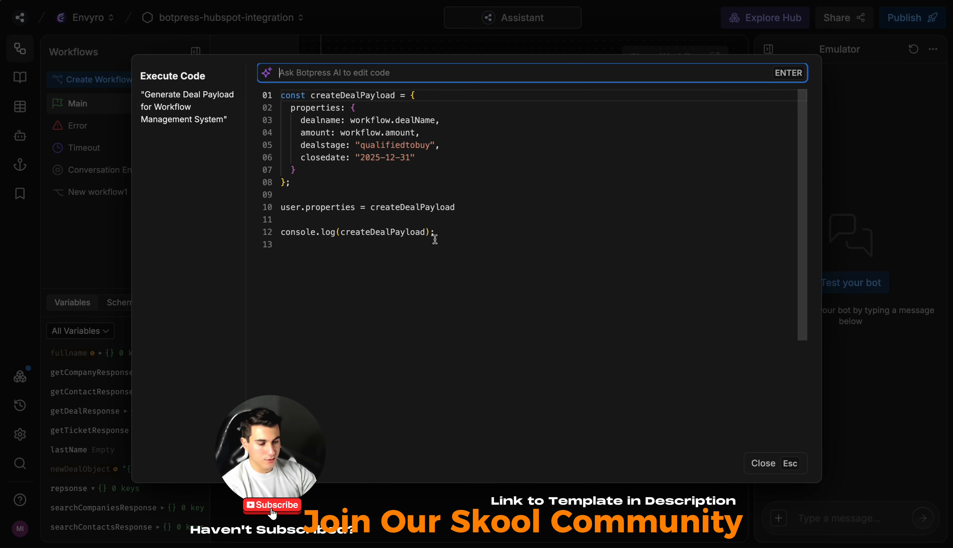
drag(338, 178, 272, 100)
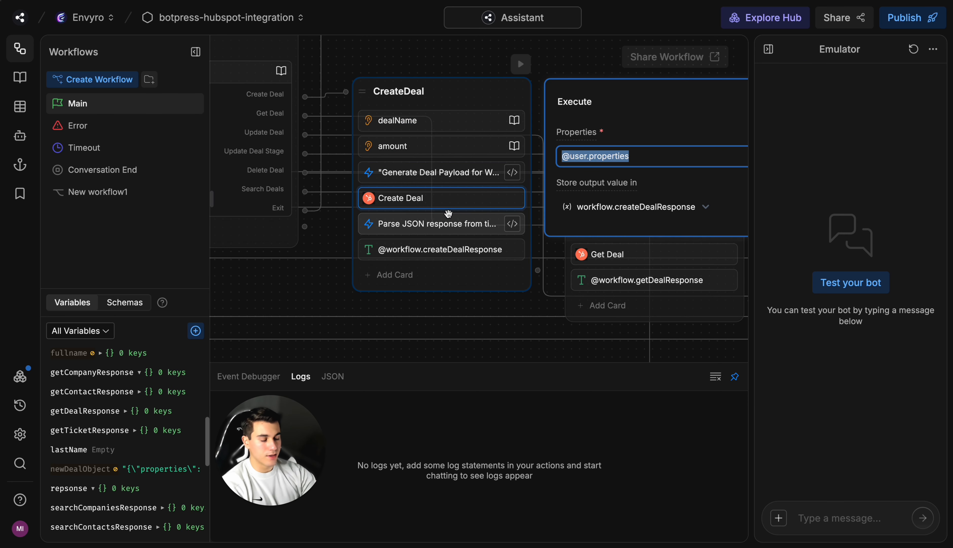
Step: Inspect the code in the CreateDeal node that parses the JSON response, and close the card's details
click(453, 219)
click(627, 198)
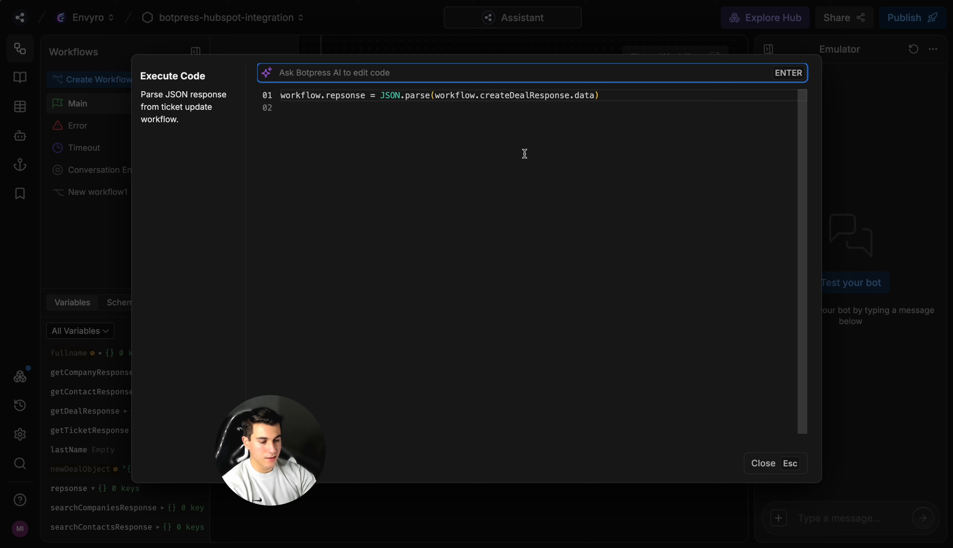
click(524, 153)
key(ctrl+a)
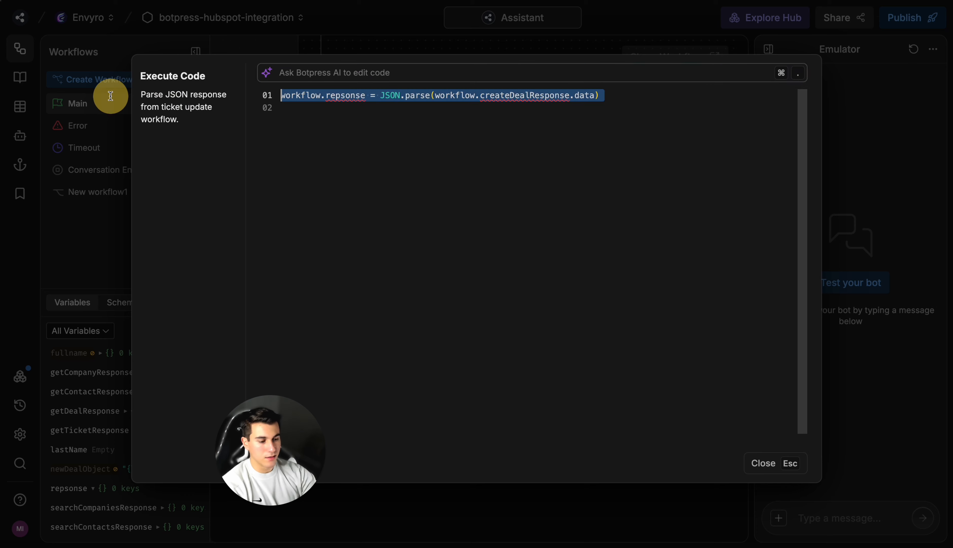
key(Escape)
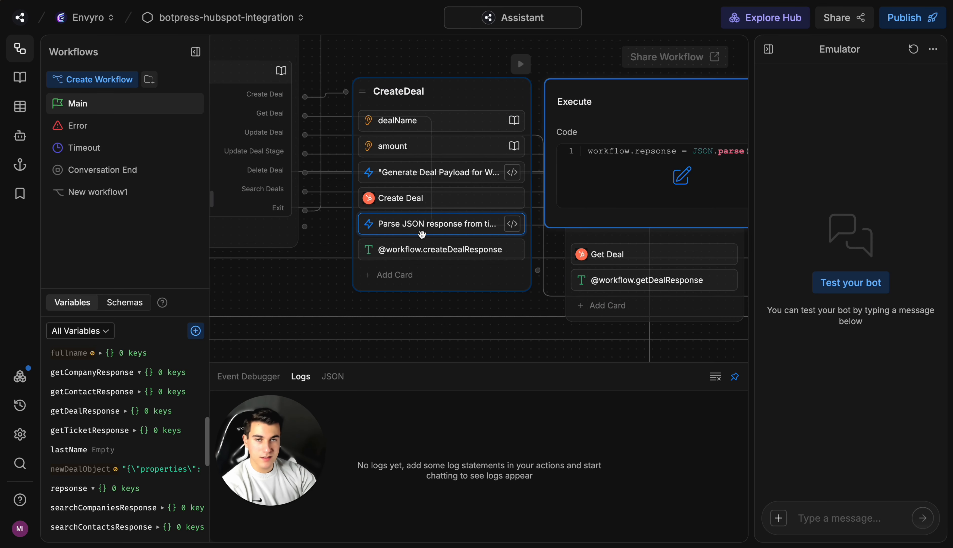
click(326, 294)
click(417, 255)
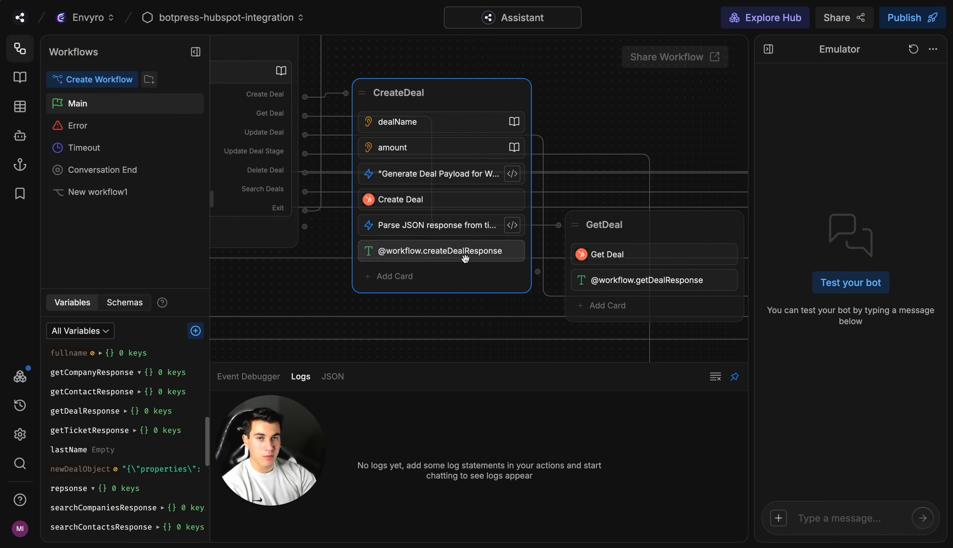
Step: Start a test conversation with the bot and choose Deals Flow with the Create Deal option
click(862, 290)
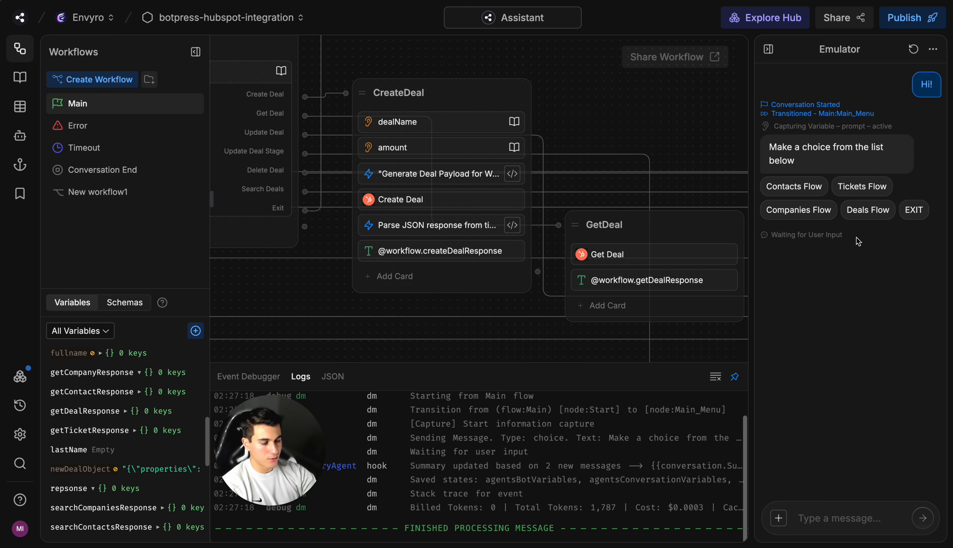
click(863, 215)
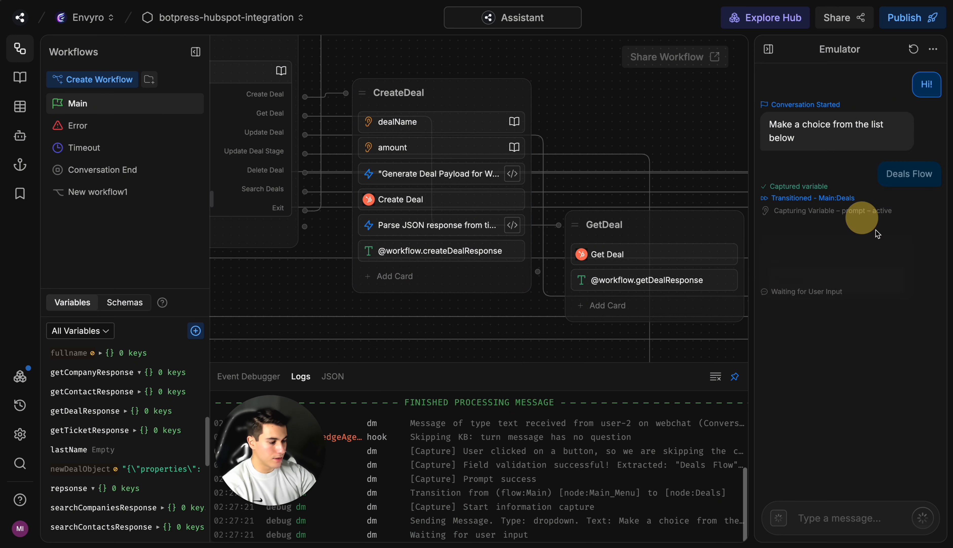
click(846, 265)
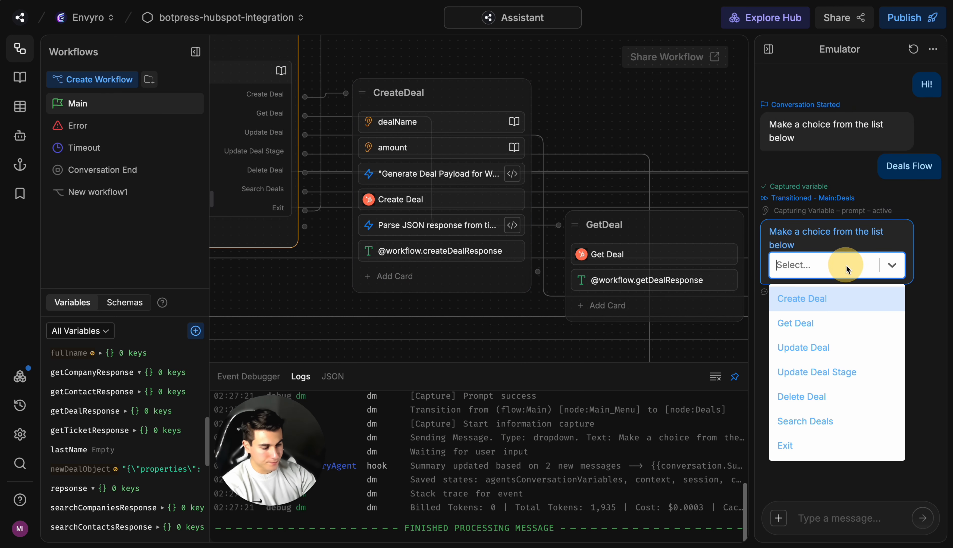
click(848, 298)
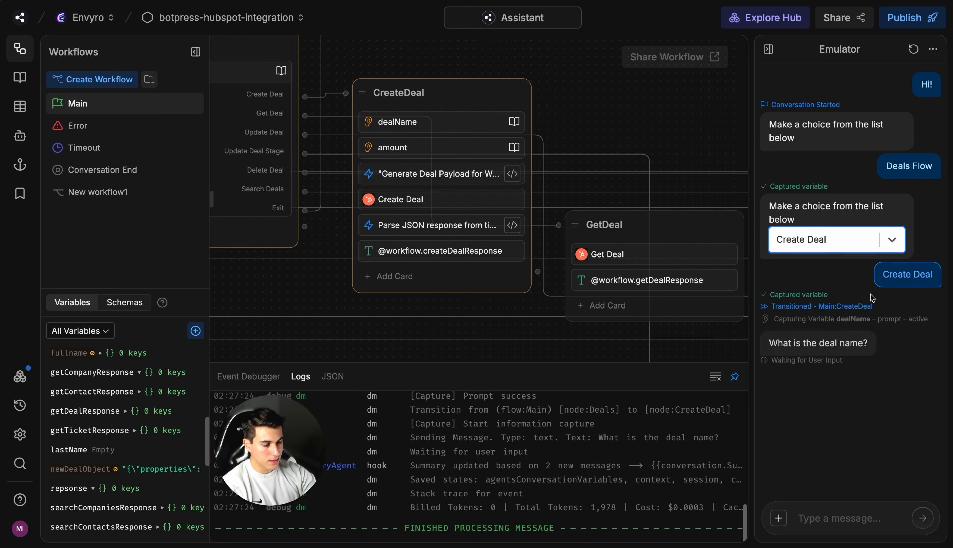
Step: Answer the bot's questions with the deal name "My New Deal" and the amount 10000
click(853, 512)
text(My)
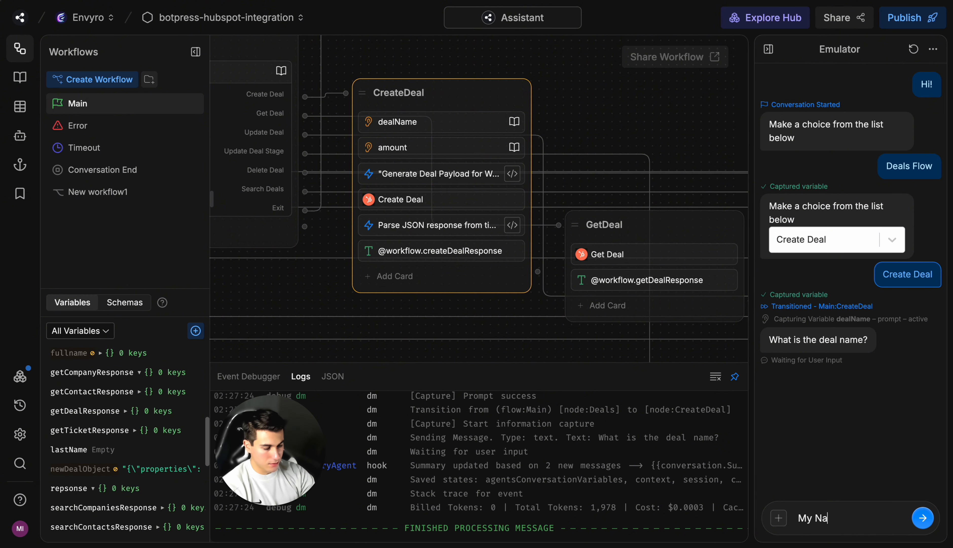
text( New De)
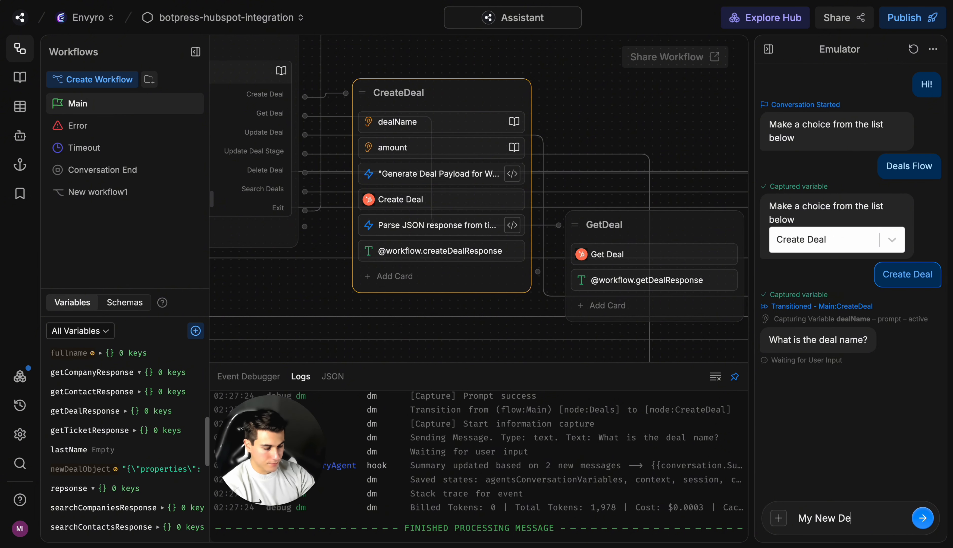
text(al)
key(Return)
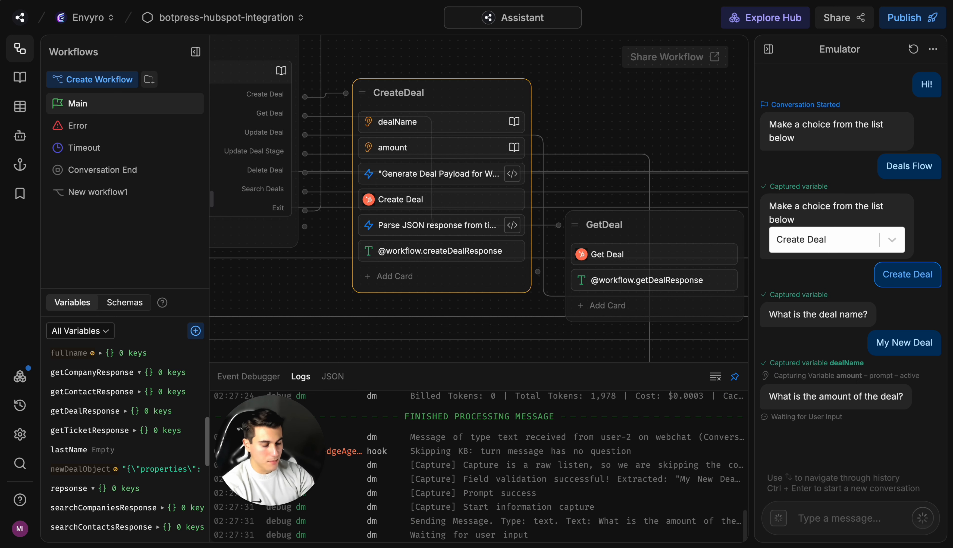
text(1000)
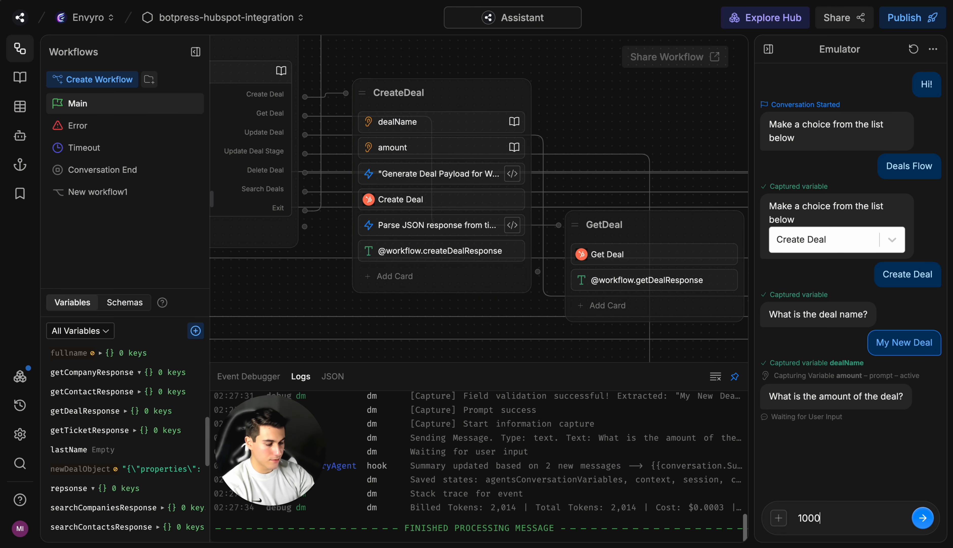
text(0)
key(Return)
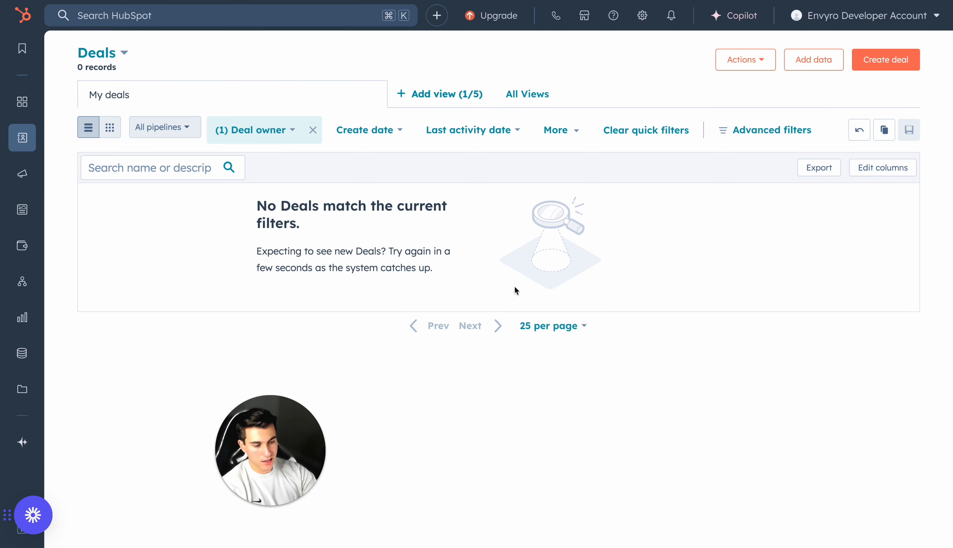
Step: Switch to HubSpot, refresh the deals list without the Deal owner filter, and check the new deal's stage
key(super+r)
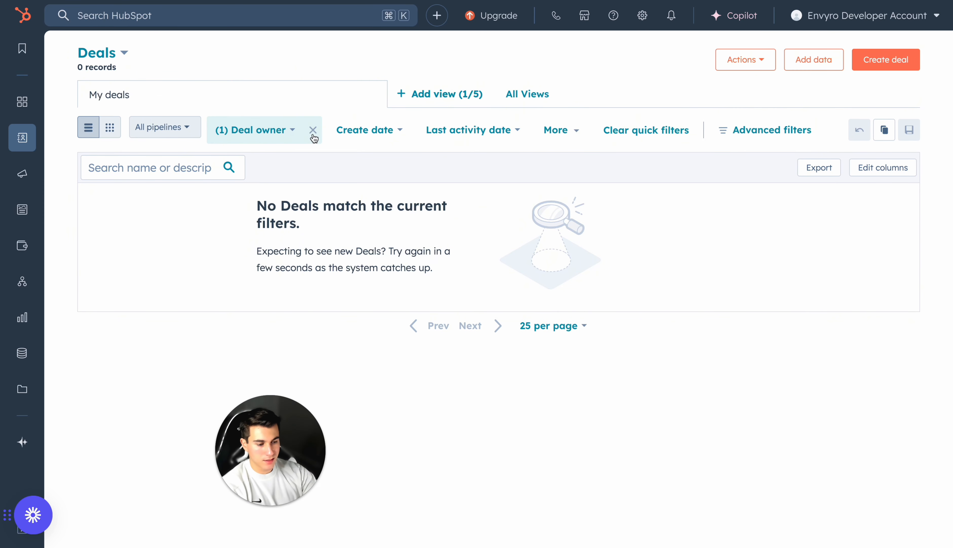
click(313, 132)
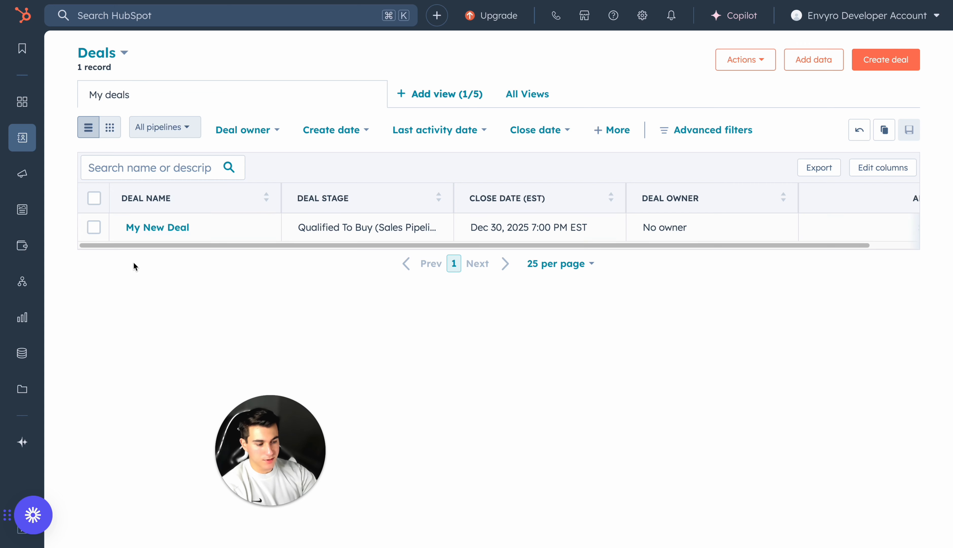
drag(298, 227, 372, 226)
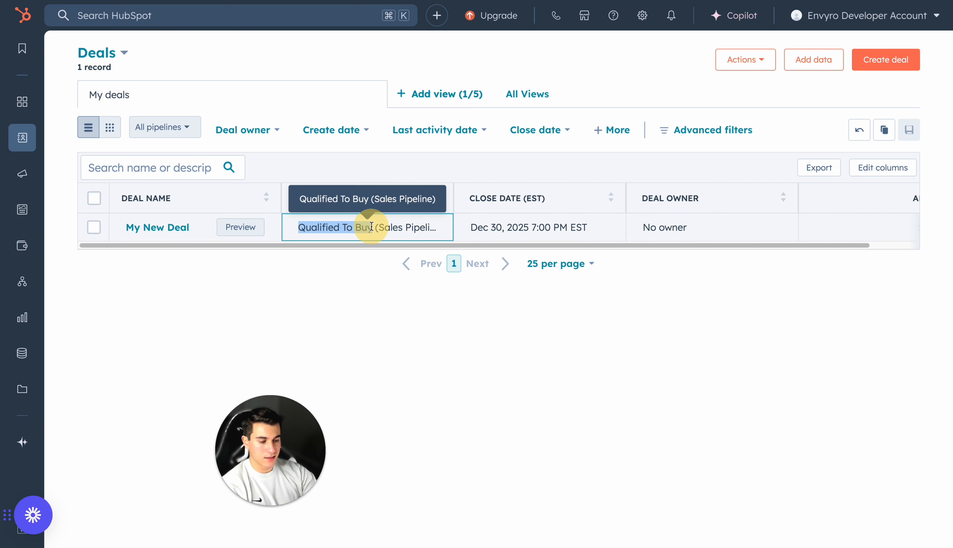
click(372, 226)
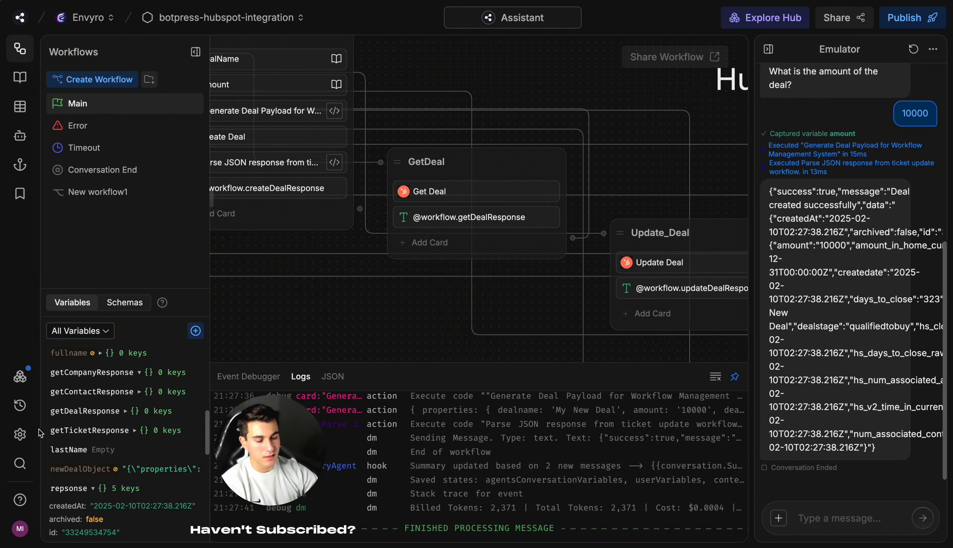
Step: Switch back to Botpress and expand the repsonse workflow variable to find the created deal's ID
scroll(105, 422, up, 2)
scroll(106, 422, up, 5)
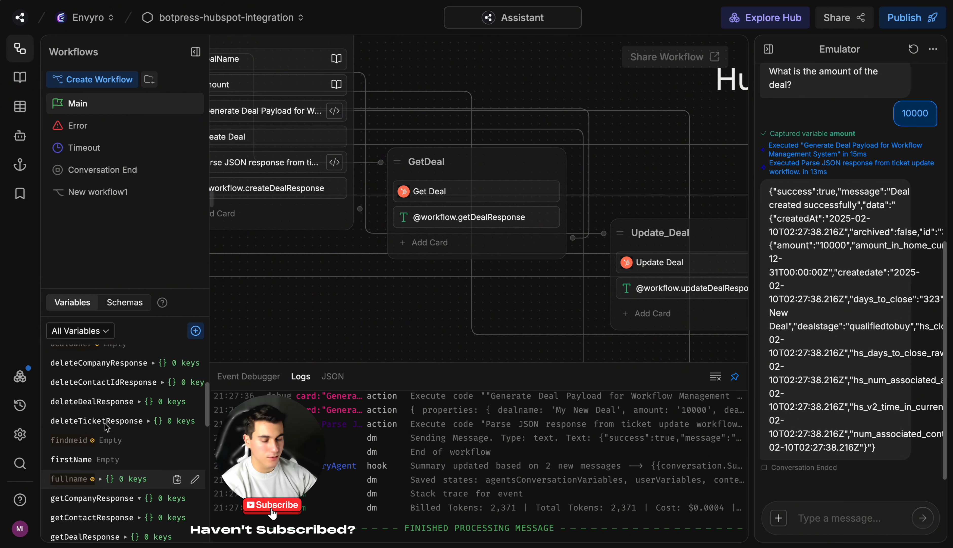
scroll(108, 422, up, 2)
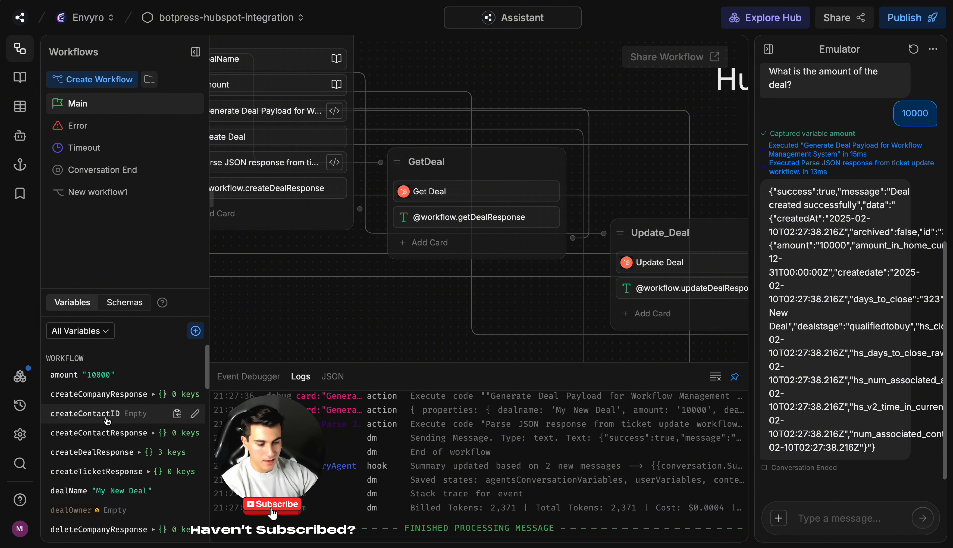
scroll(113, 420, down, 3)
scroll(114, 416, down, 6)
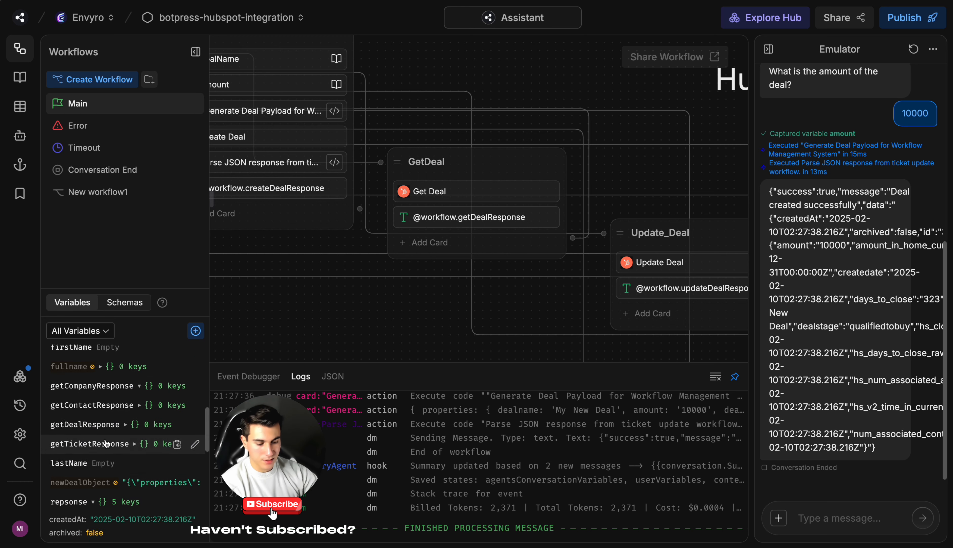
click(91, 416)
click(91, 417)
scroll(108, 451, down, 1)
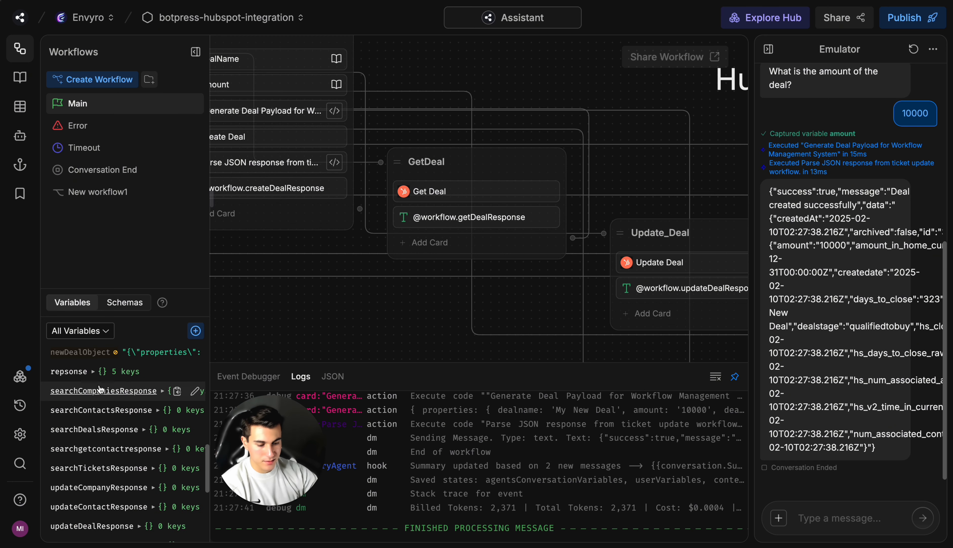
click(92, 371)
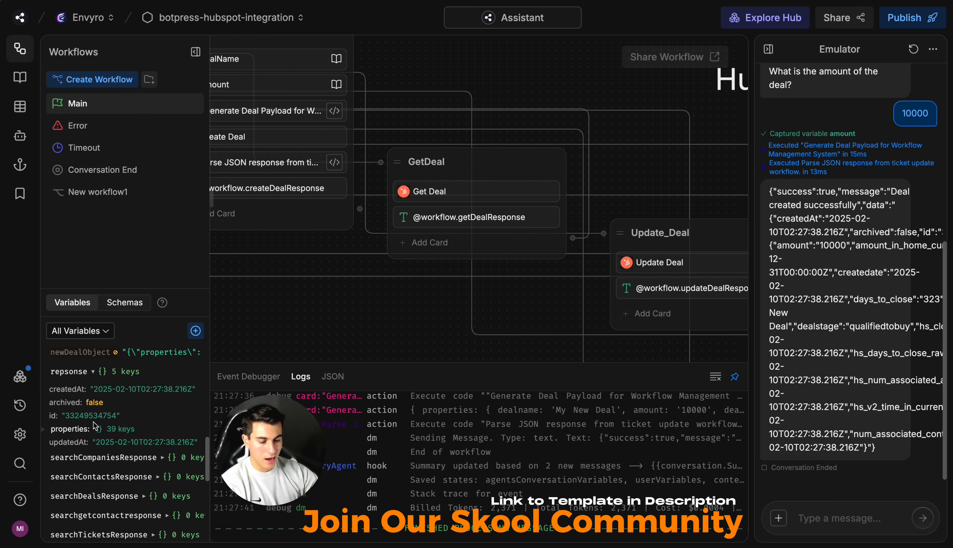
Step: Replace the Deal ID in the GetDeal node's Get Deal card with the created deal's ID
click(462, 192)
double_click(662, 231)
key(BackSpace)
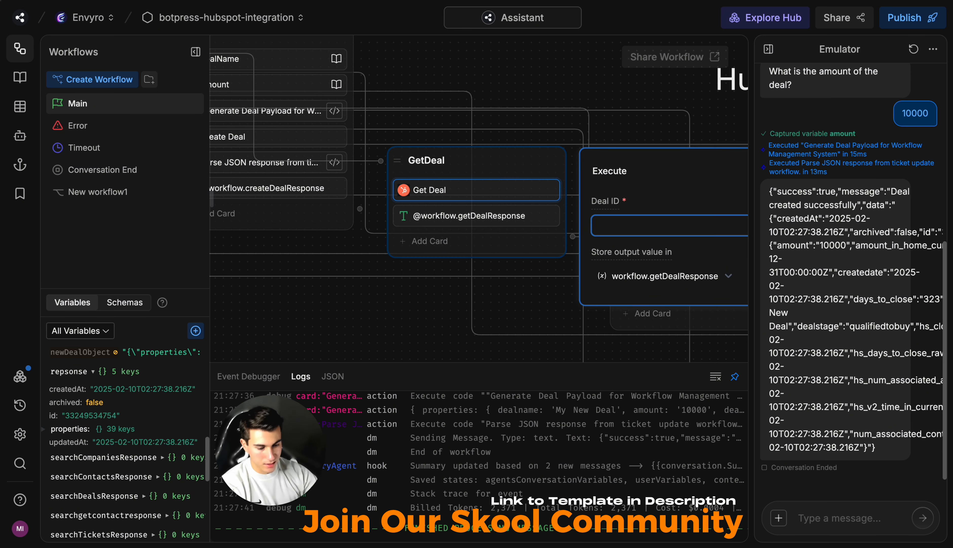
key(ctrl+v)
double_click(662, 232)
key(ctrl+c)
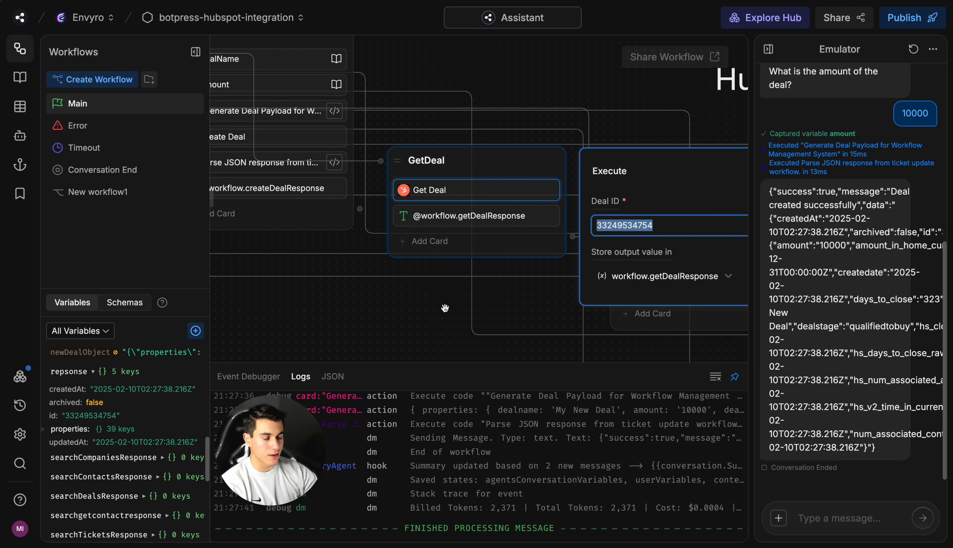
drag(449, 306, 415, 305)
click(645, 226)
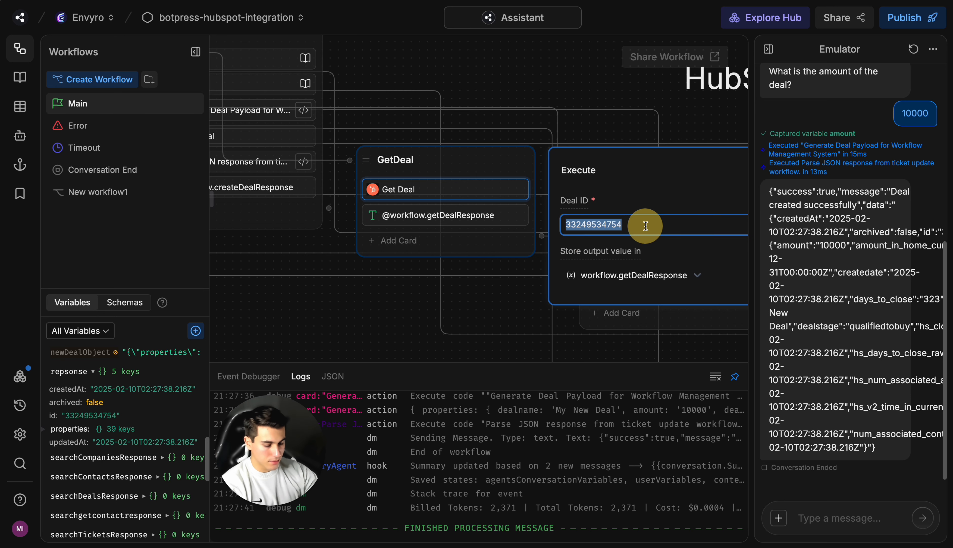
drag(510, 296, 464, 296)
Step: Restart the bot test, run Get Deal through Deals Flow, and inspect the getDealResponse variable
click(914, 49)
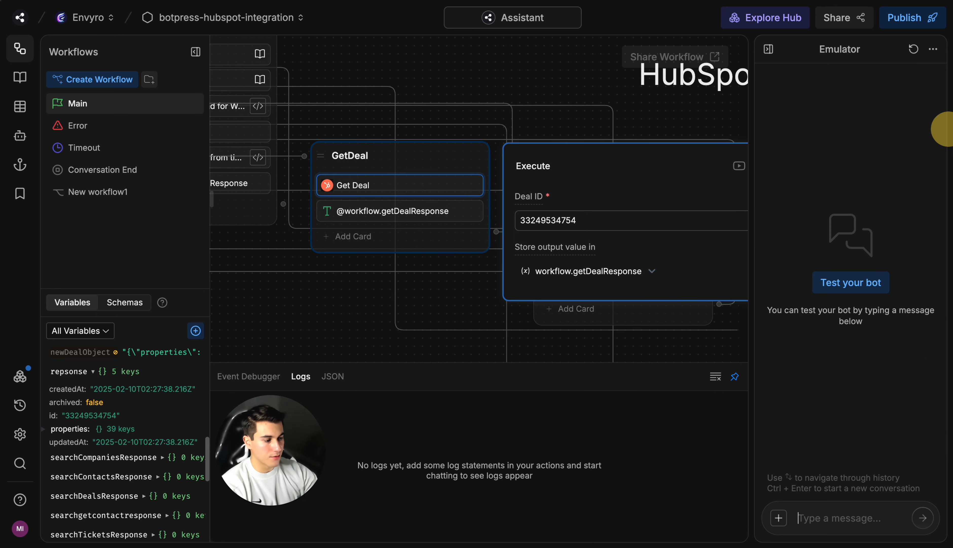
click(870, 278)
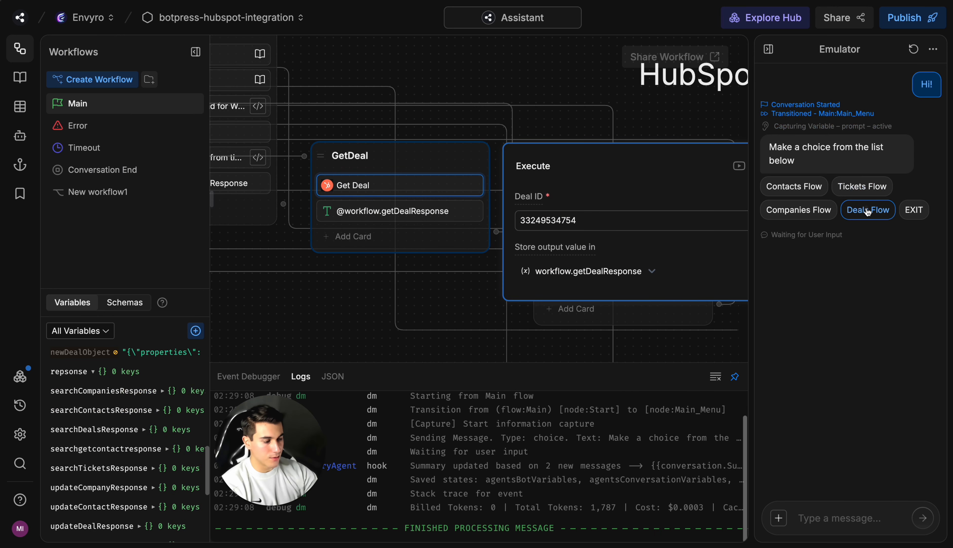
click(867, 210)
click(852, 267)
click(834, 322)
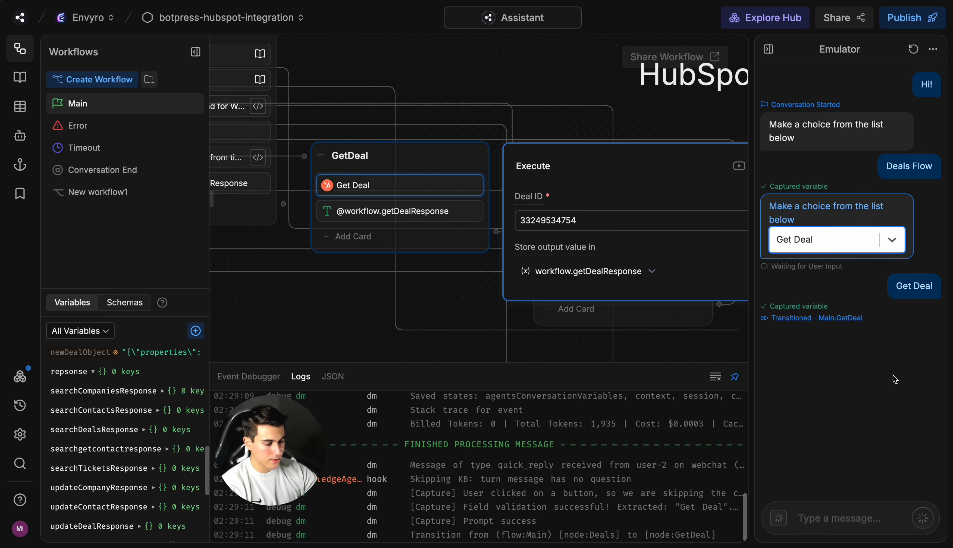
click(128, 441)
scroll(134, 456, down, 5)
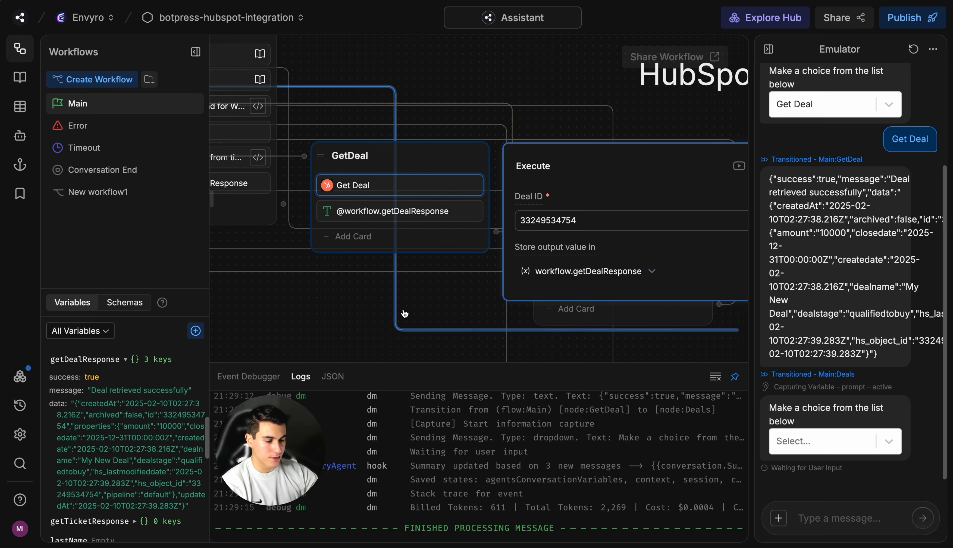
Step: Replace the Deal ID in the Update_Deal node's Update Deal card with the created deal's ID
scroll(383, 317, right, 4)
scroll(382, 316, down, 1)
click(464, 227)
click(467, 222)
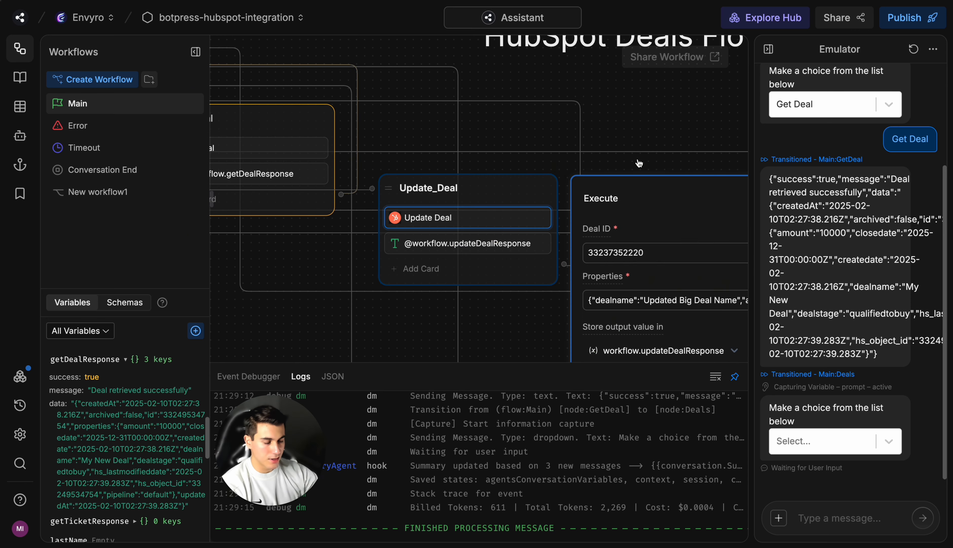
double_click(526, 224)
key(ctrl+v)
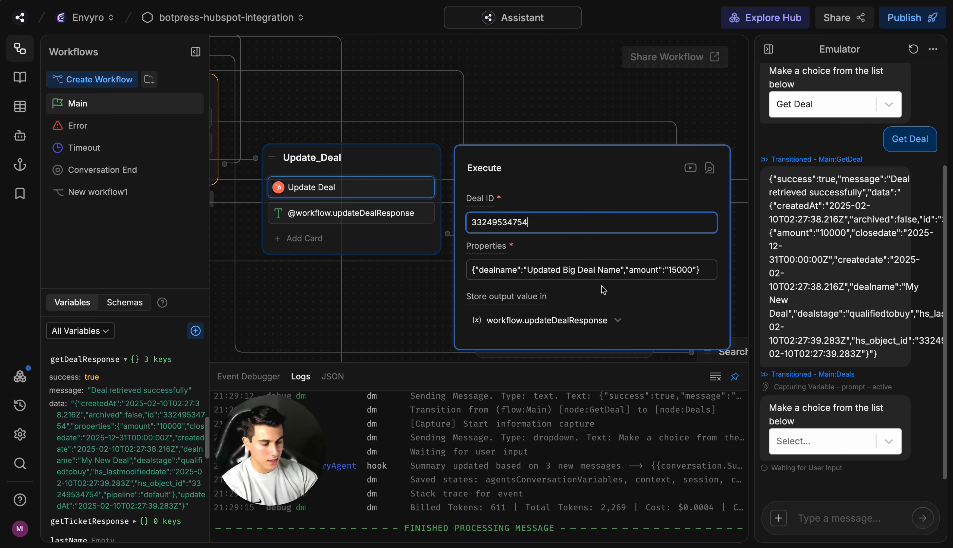
Step: Change the dealname in the Update Deal card's properties to "My New Updated Deal"
drag(432, 290, 400, 270)
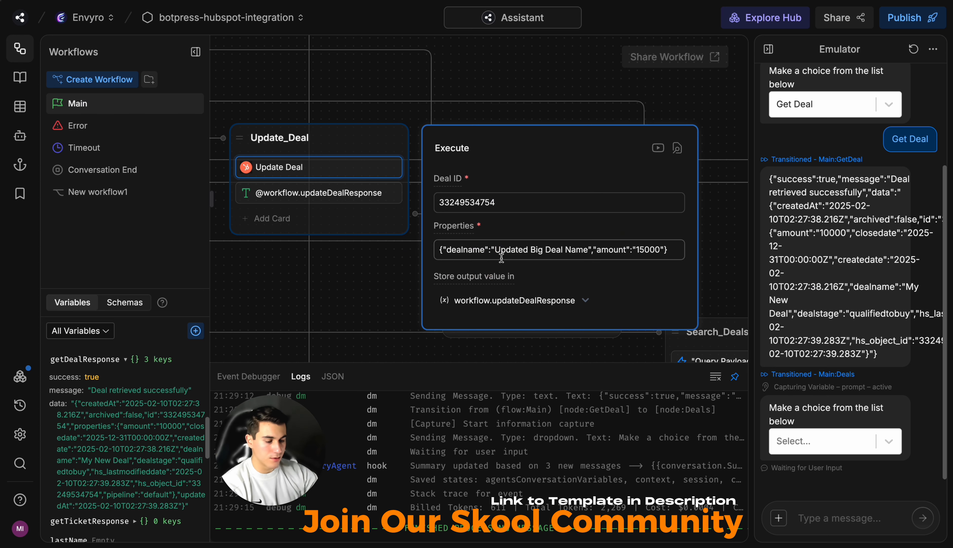
drag(496, 249, 587, 249)
key(BackSpace)
text(My New Update D)
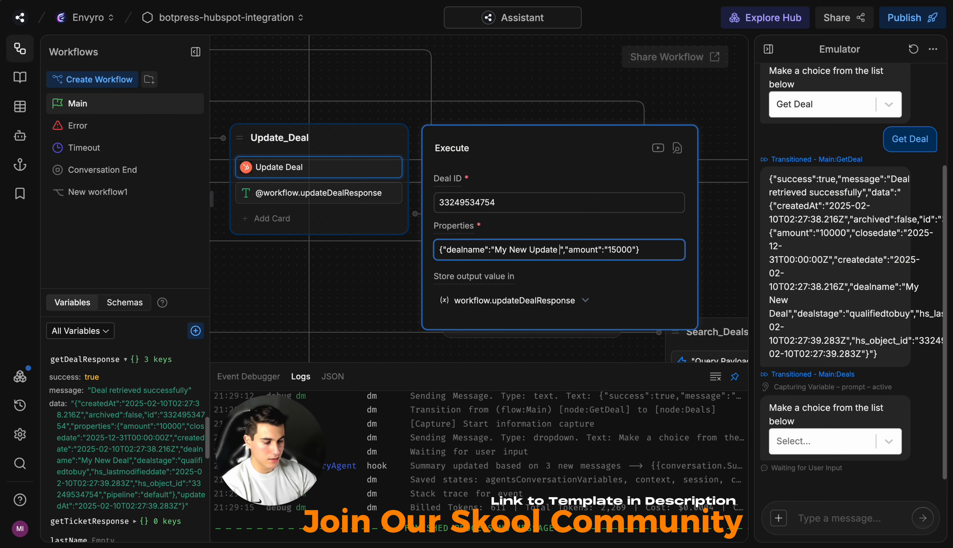
text( Deal)
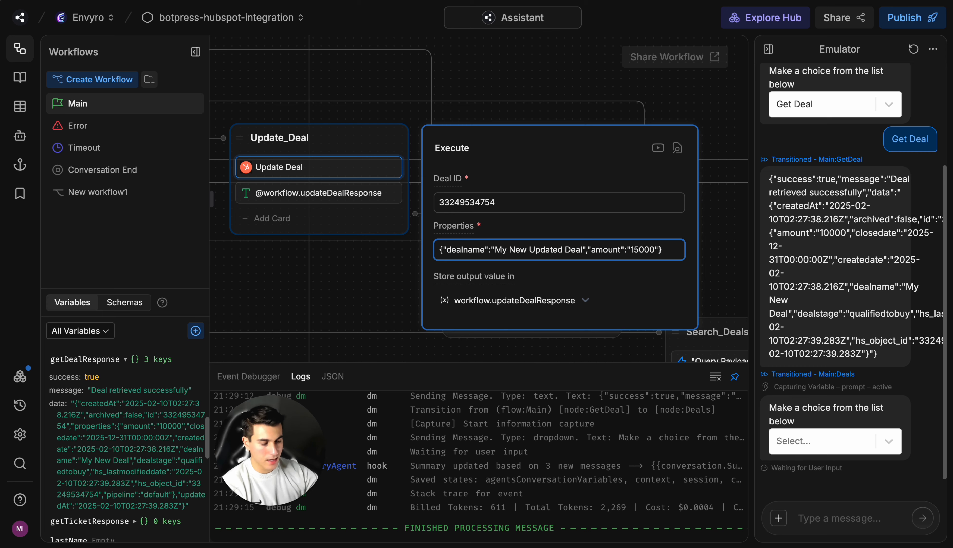
Step: Compare the amount in the Update Deal properties with the deal's Amount value in HubSpot
double_click(643, 250)
click(341, 1)
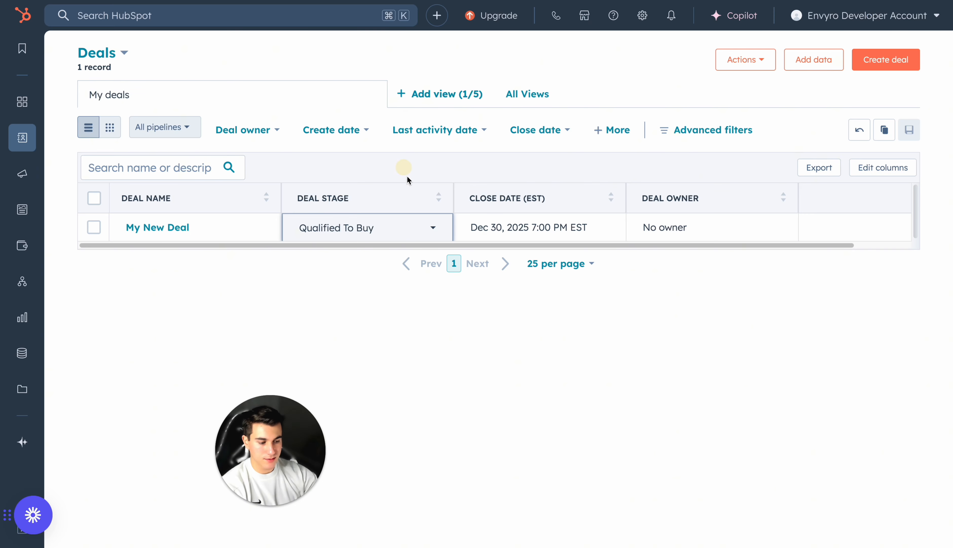
scroll(732, 226, right, 2)
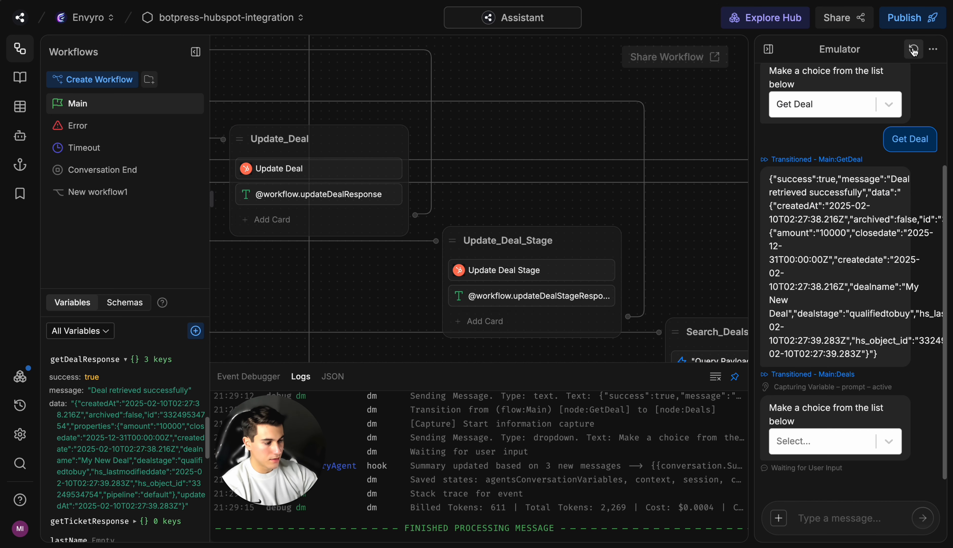
Step: Switch back to Botpress, restart the bot test, and run Update Deal through Deals Flow
click(914, 50)
click(851, 279)
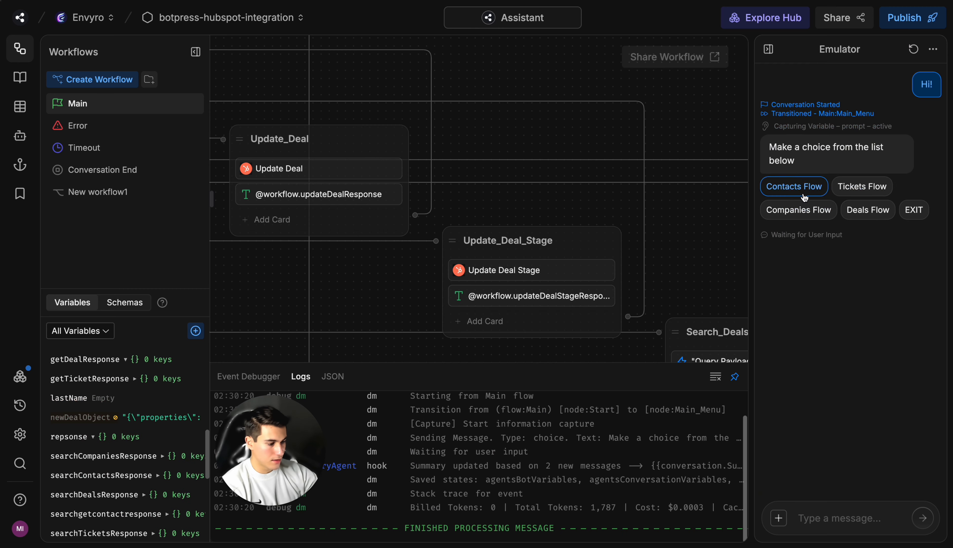
click(867, 209)
click(832, 267)
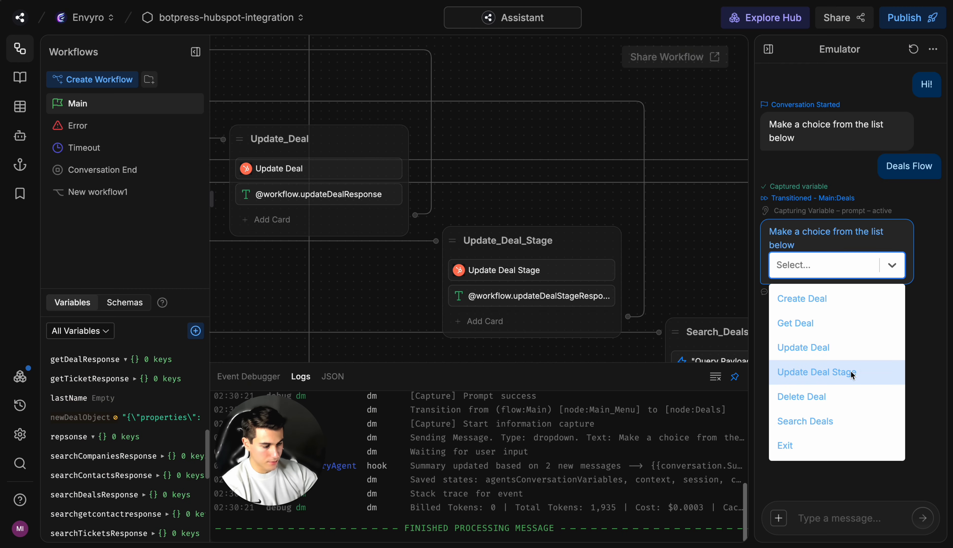
click(828, 355)
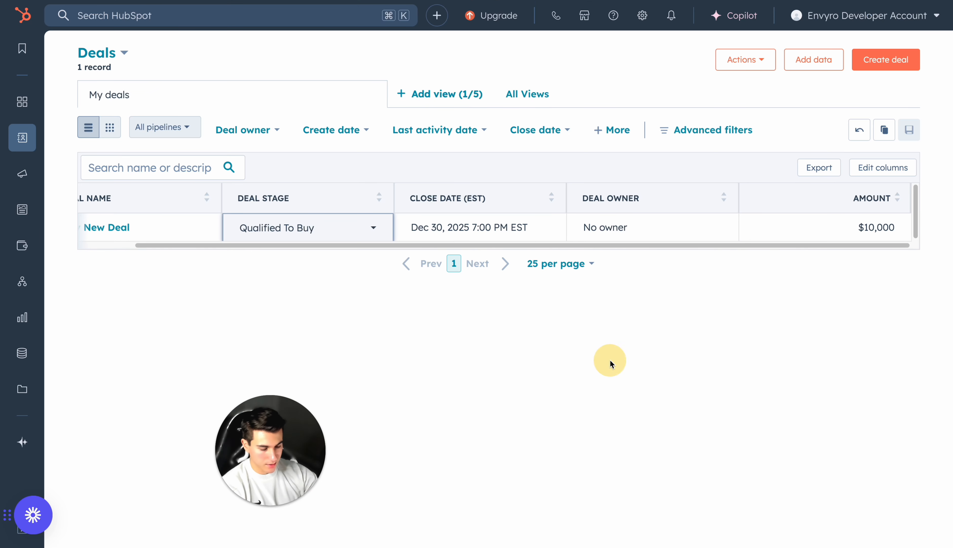
Step: Switch to HubSpot, reload the deals list without the Deal owner filter, and check the updated deal's name and amount
key(super+r)
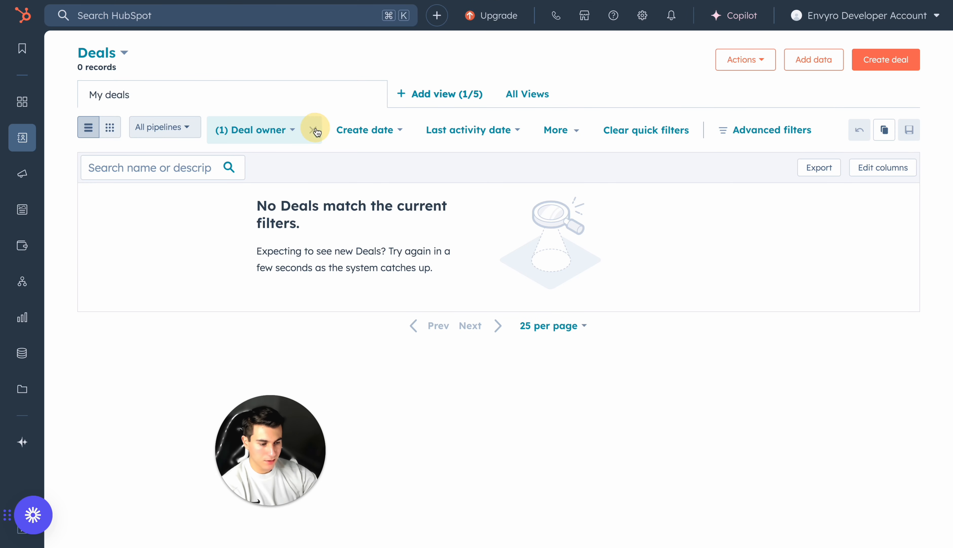
click(313, 131)
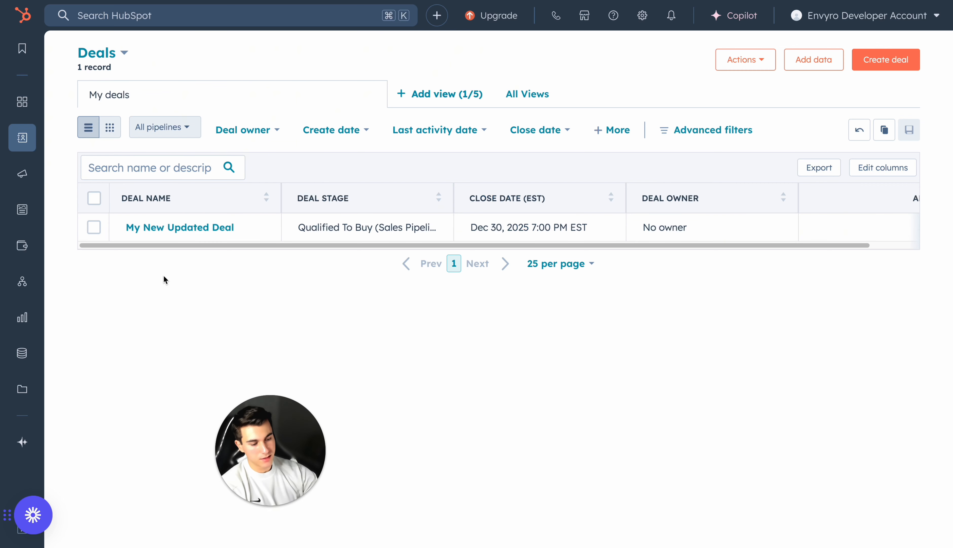
scroll(822, 243, right, 3)
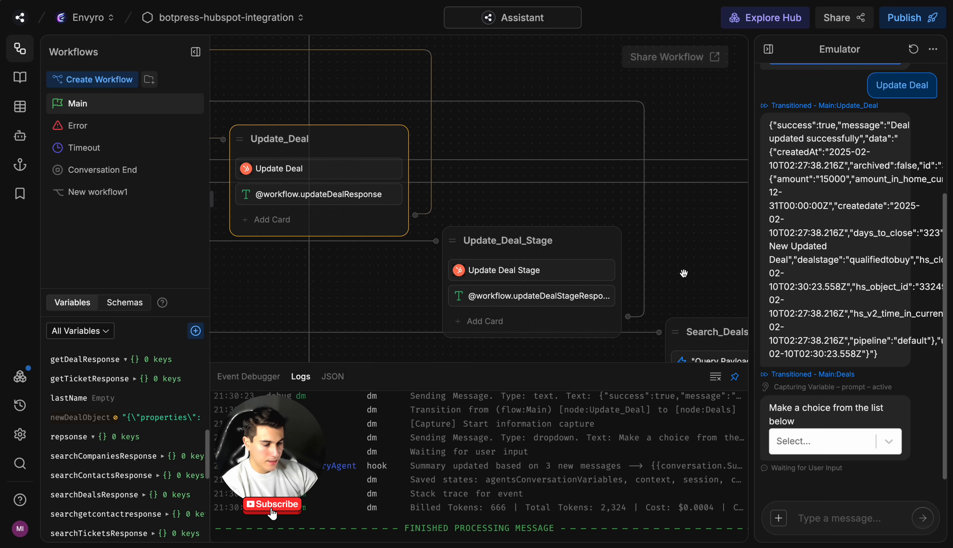
Step: Switch back to Botpress and replace the Deal ID in the Update_Deal_Stage node's Update Deal Stage card with the created deal's ID
drag(681, 272, 627, 215)
click(459, 214)
click(458, 214)
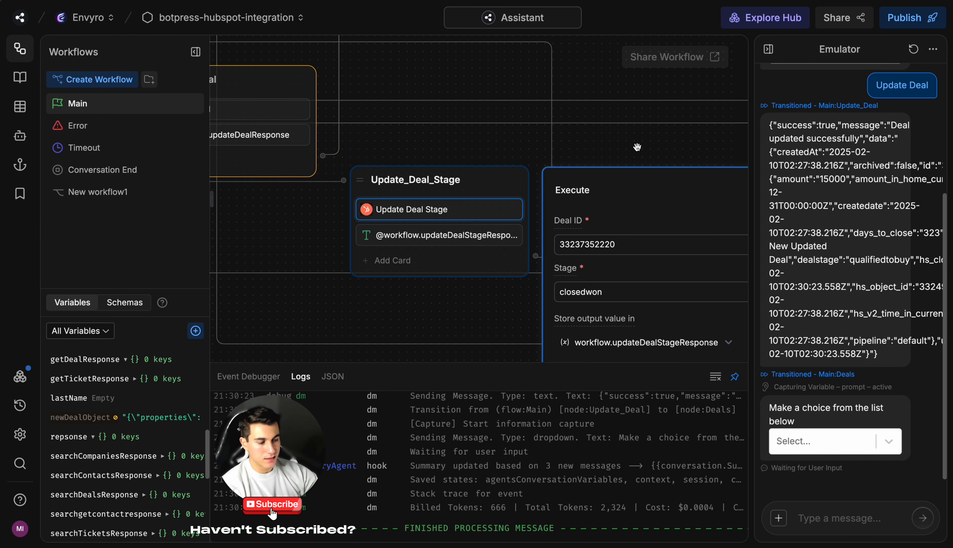
drag(639, 165, 574, 133)
double_click(569, 217)
key(ctrl+v)
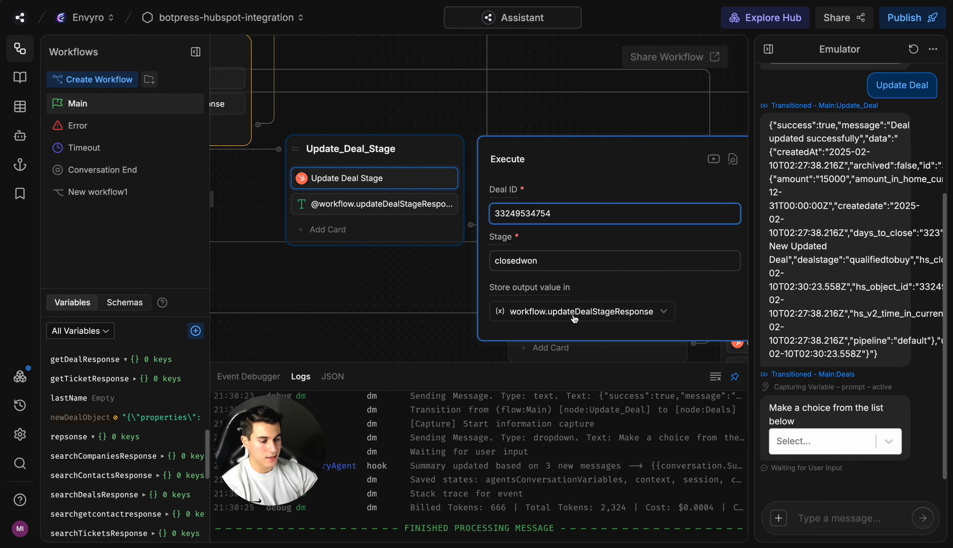
double_click(605, 267)
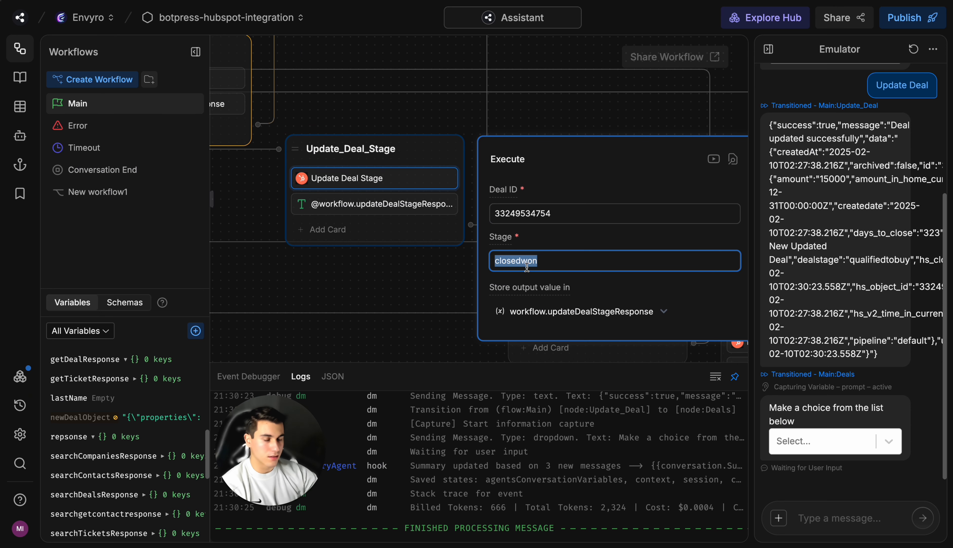
Step: Restart the bot test and run Update Deal Stage through Deals Flow
click(913, 51)
click(864, 285)
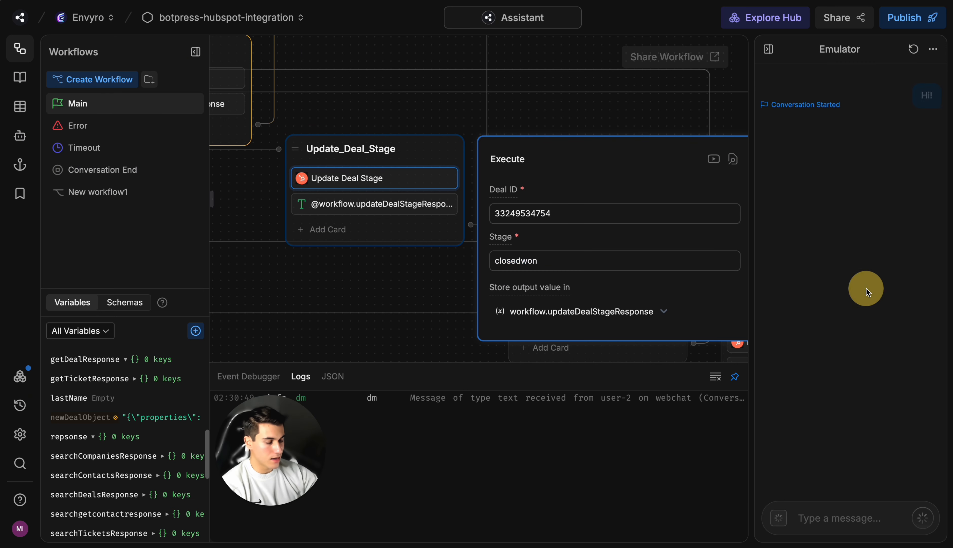
click(877, 226)
click(836, 264)
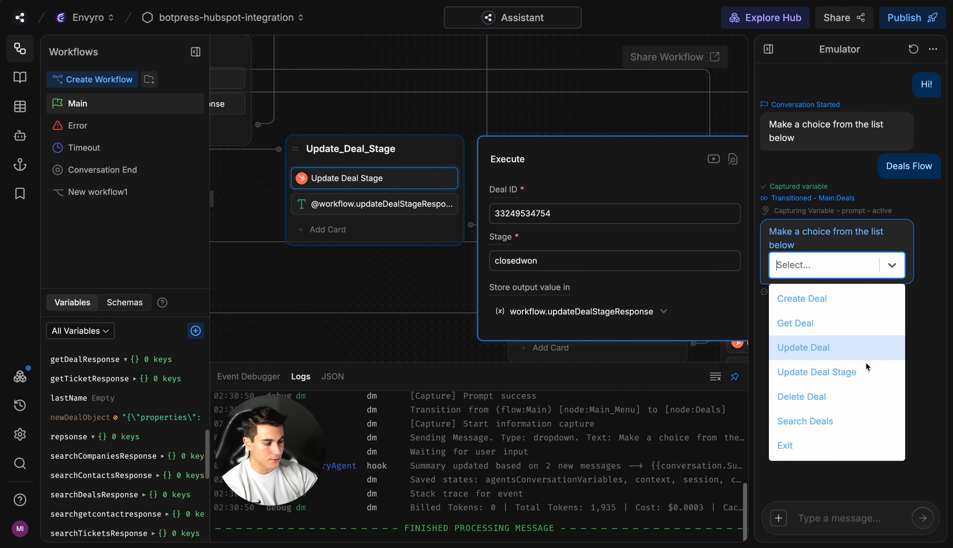
click(851, 370)
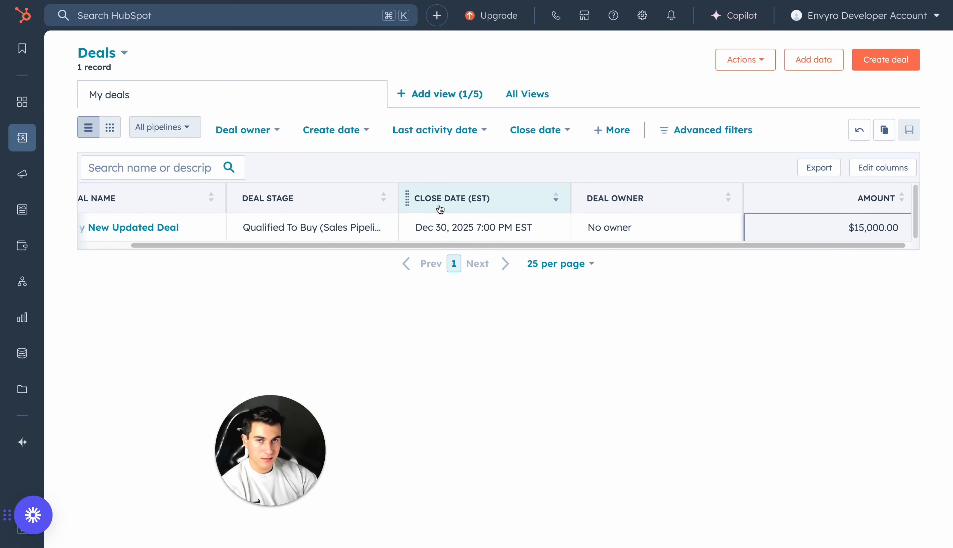
Step: In HubSpot, reload the deals list without the Deal owner filter and inspect the deal's stage and the available stage options
key(super+r)
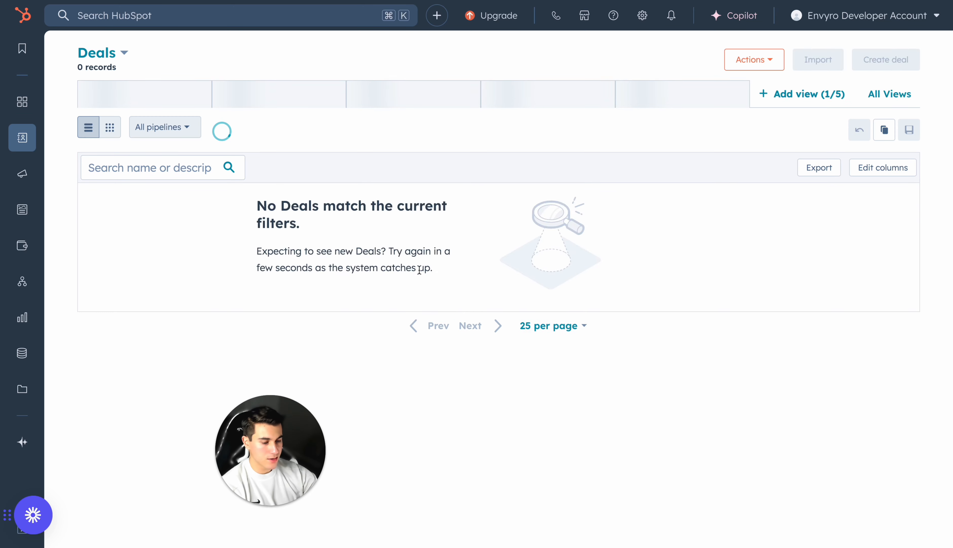
click(315, 132)
click(296, 232)
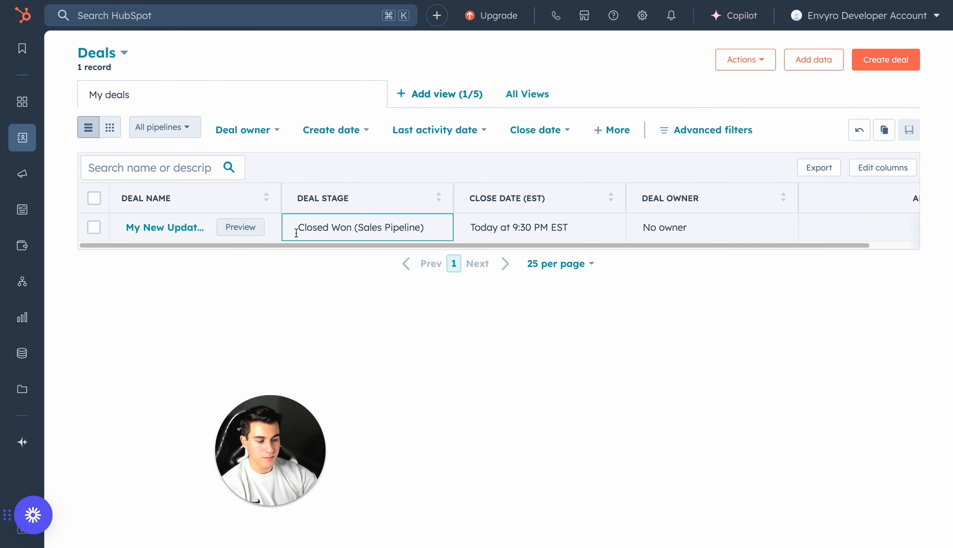
click(365, 227)
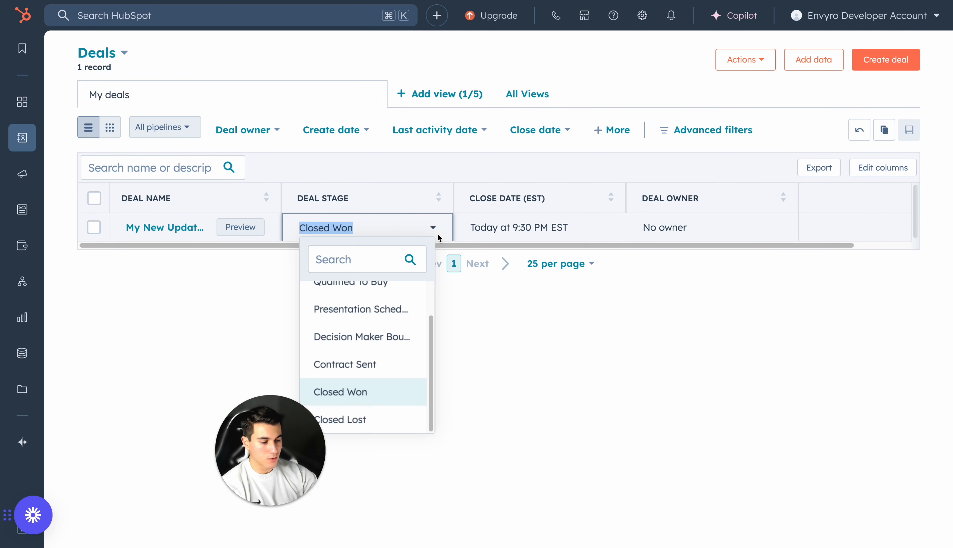
click(475, 331)
Step: Switch back to Botpress and review the Search_Deals node's query payload code and the Search Deals card's query
key(ctrl+Tab)
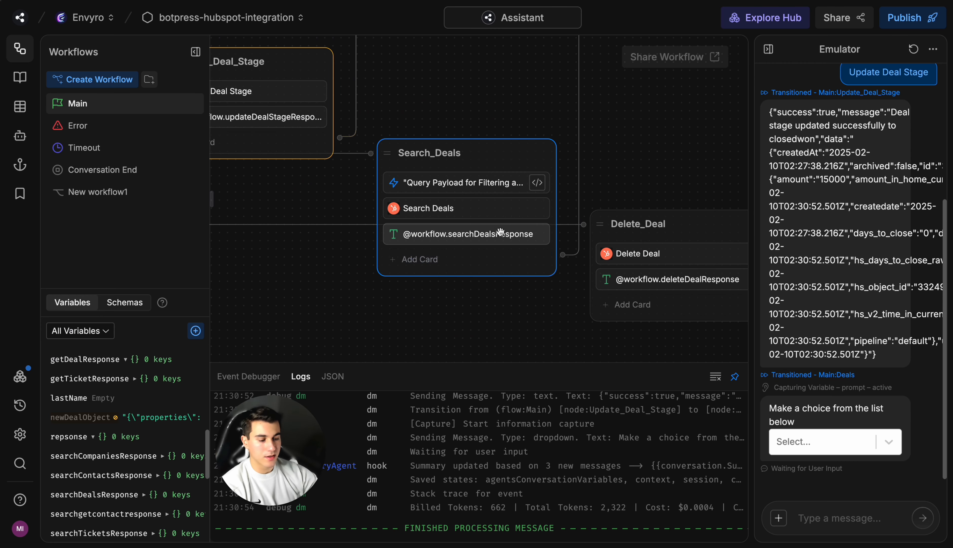
click(422, 182)
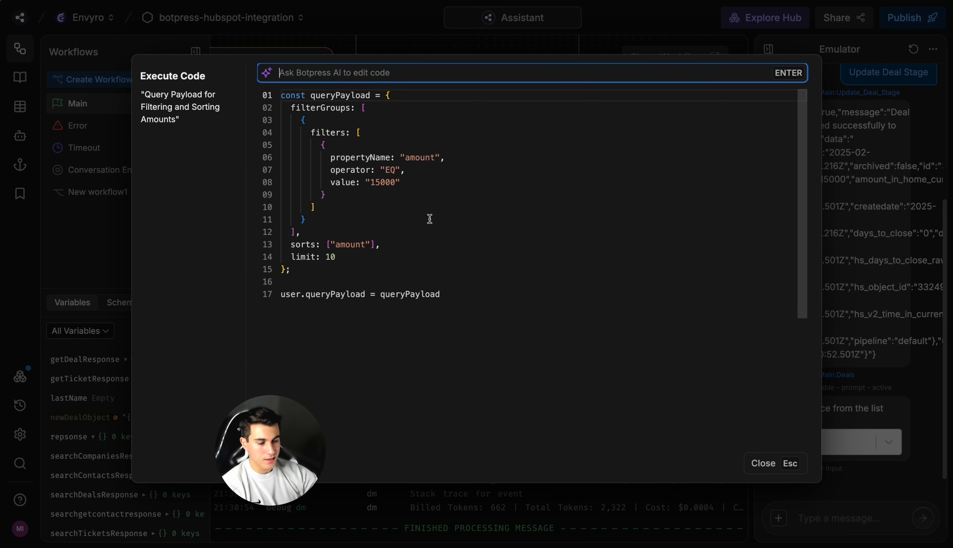
drag(345, 273, 282, 120)
key(Escape)
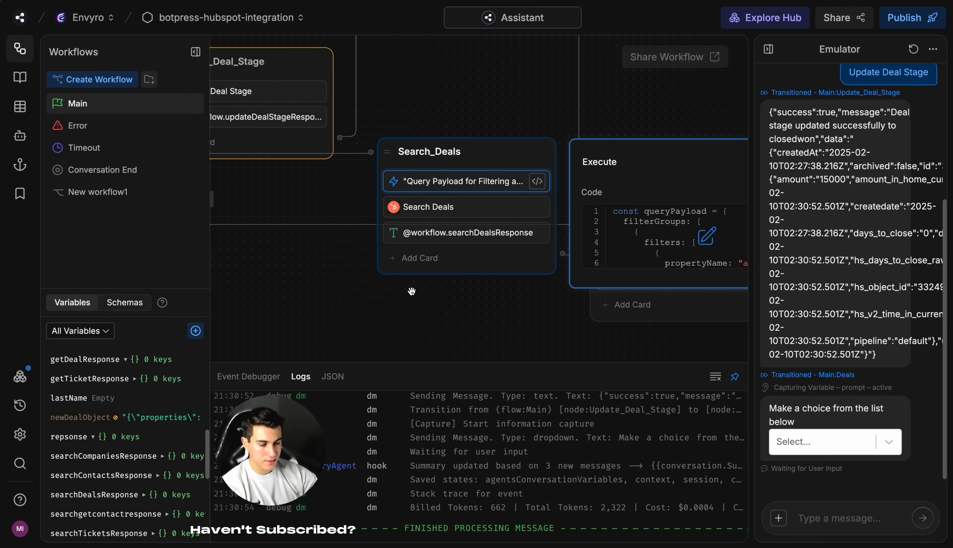
click(475, 211)
drag(670, 215, 505, 213)
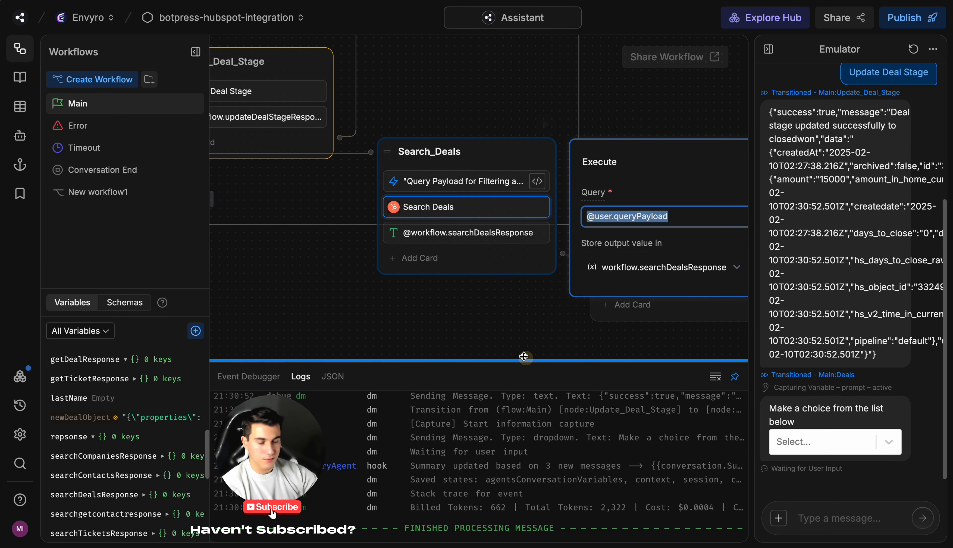
click(513, 339)
Step: Restart the bot test and run Search Deals through Deals Flow
click(913, 49)
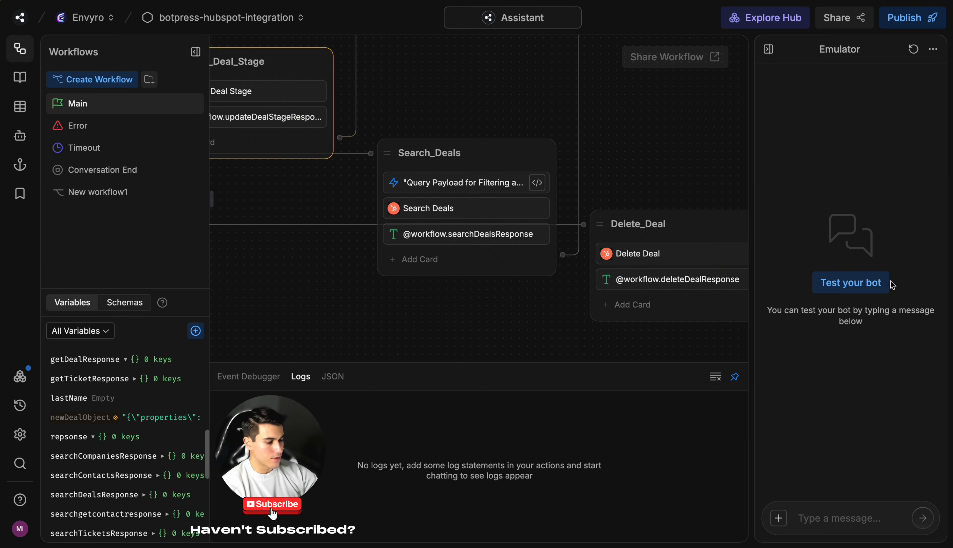
click(883, 284)
click(868, 208)
click(833, 265)
click(842, 419)
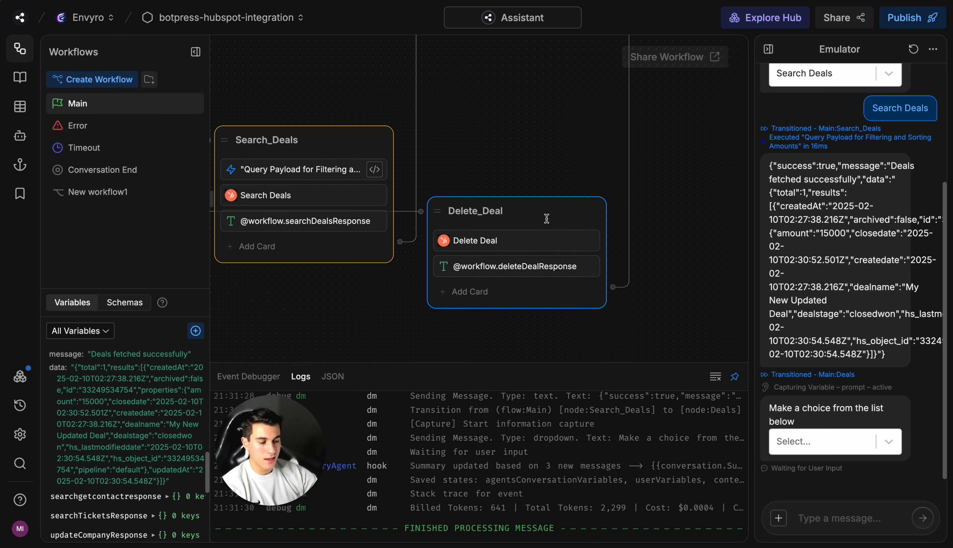
Step: Replace the Deal ID in the Delete_Deal node's Delete Deal card with the created deal's ID
click(534, 243)
double_click(673, 274)
key(ctrl+v)
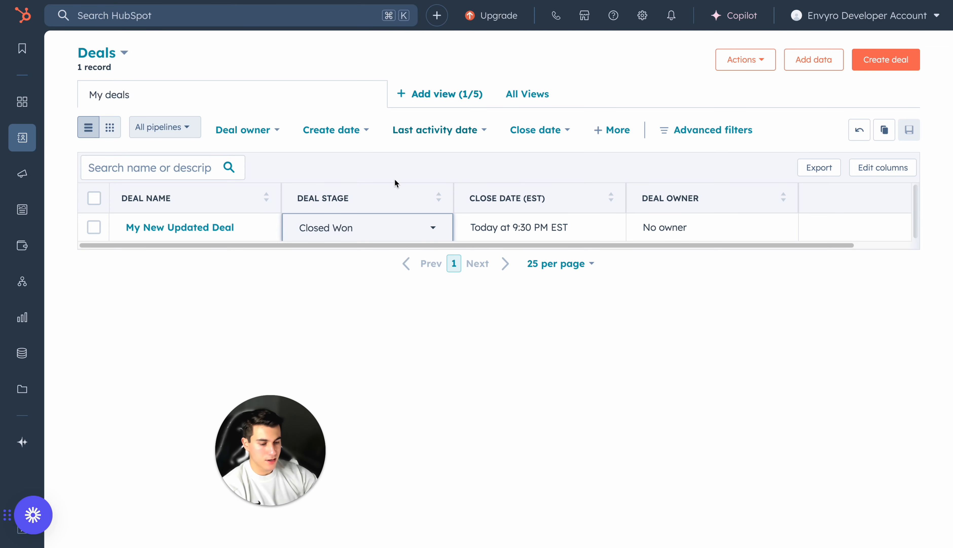
Step: Switch to HubSpot, reload the deals list, and remove the Deal owner filter to view the deal before deletion
key(super+r)
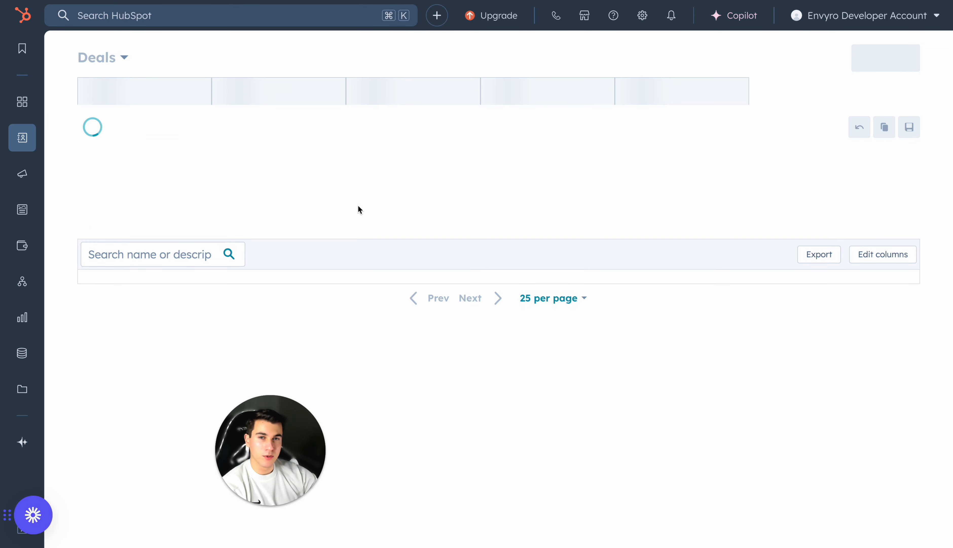
click(313, 130)
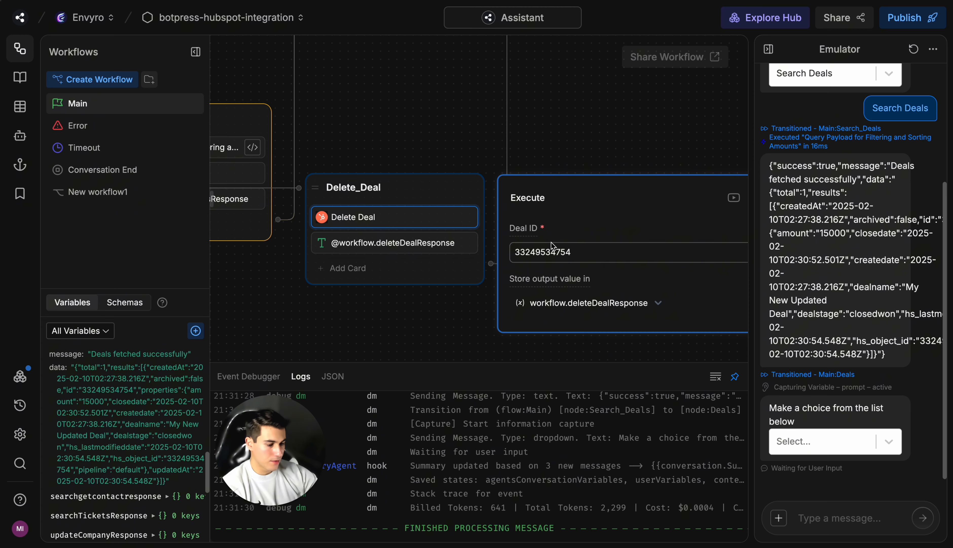
Step: Switch back to Botpress, restart the bot test, and run Delete Deal through Deals Flow
click(913, 50)
click(871, 280)
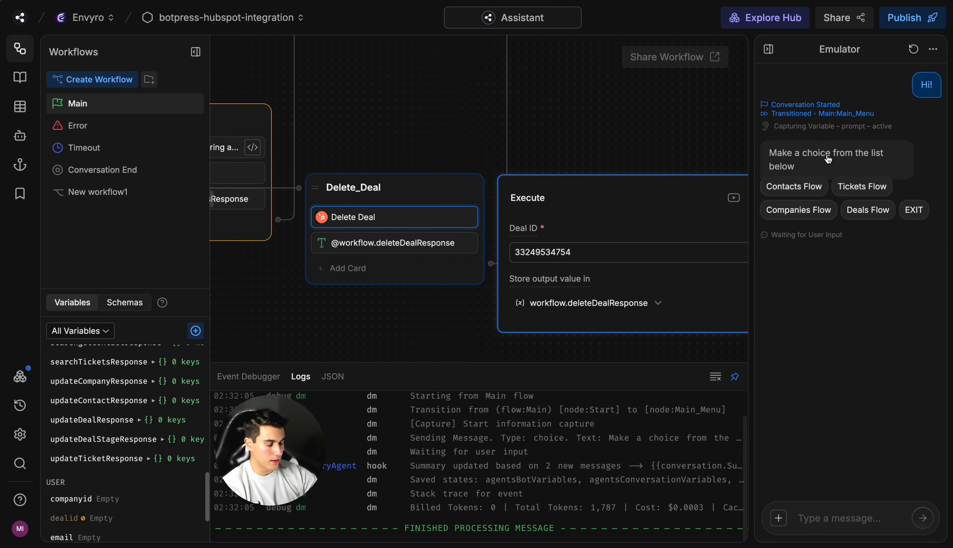
click(867, 209)
click(866, 265)
click(844, 402)
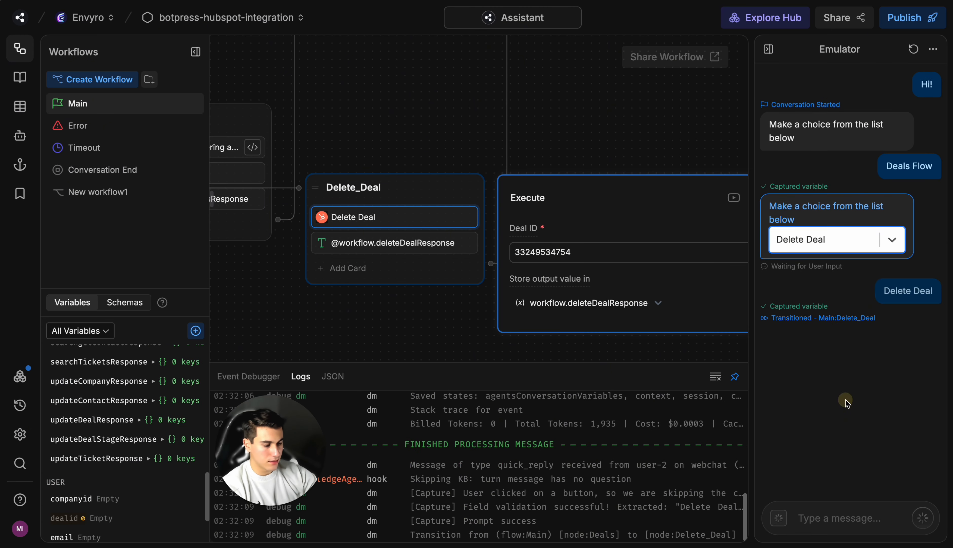
drag(864, 342, 770, 314)
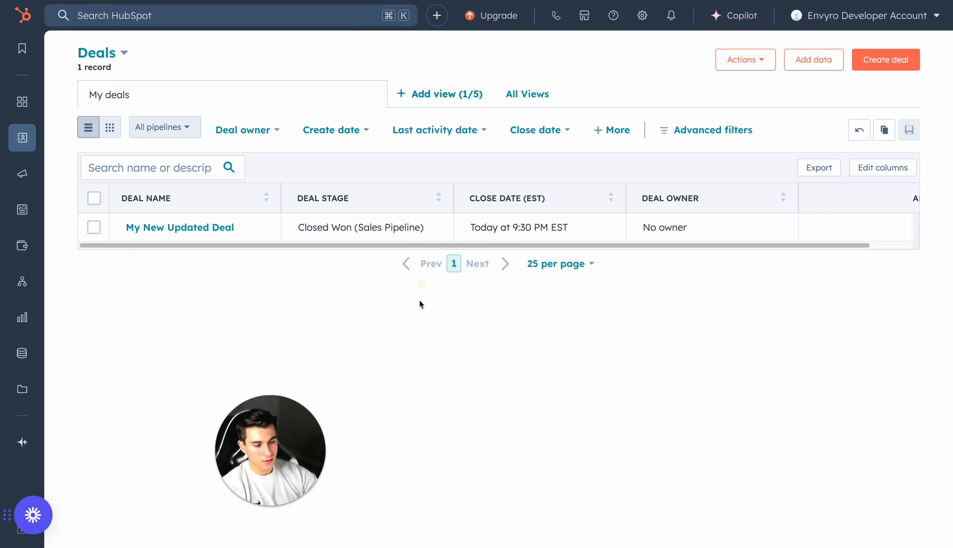
Step: Reload HubSpot's deals list and clear the Deal owner filter to check whether the deal was deleted
key(super+r)
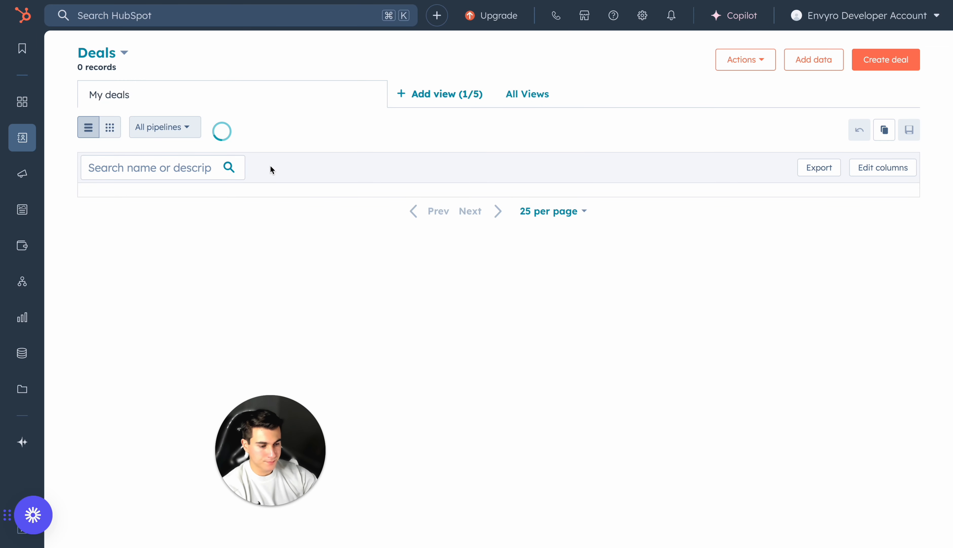
click(313, 129)
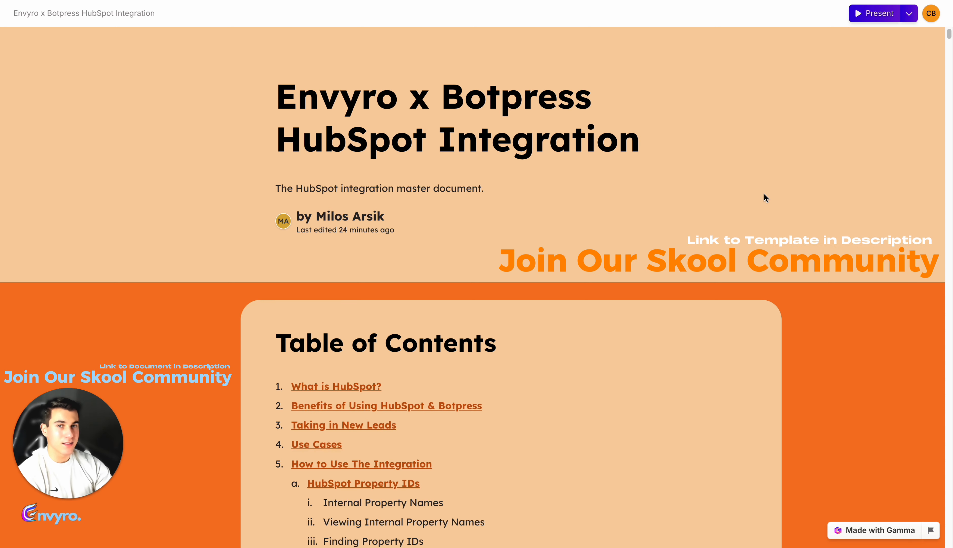
Step: Read through the table of contents of the Envyro x Botpress HubSpot Integration document
scroll(764, 193, down, 6)
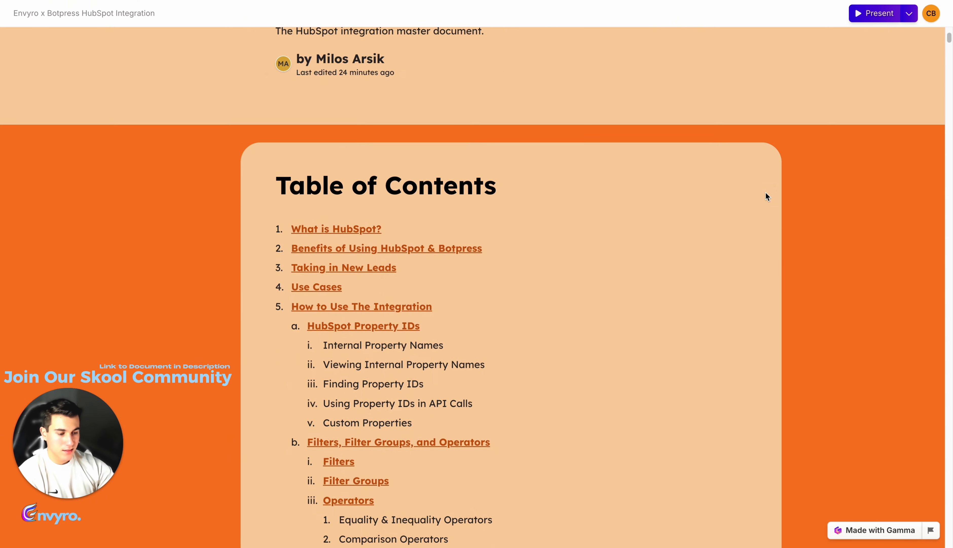
scroll(766, 196, down, 1)
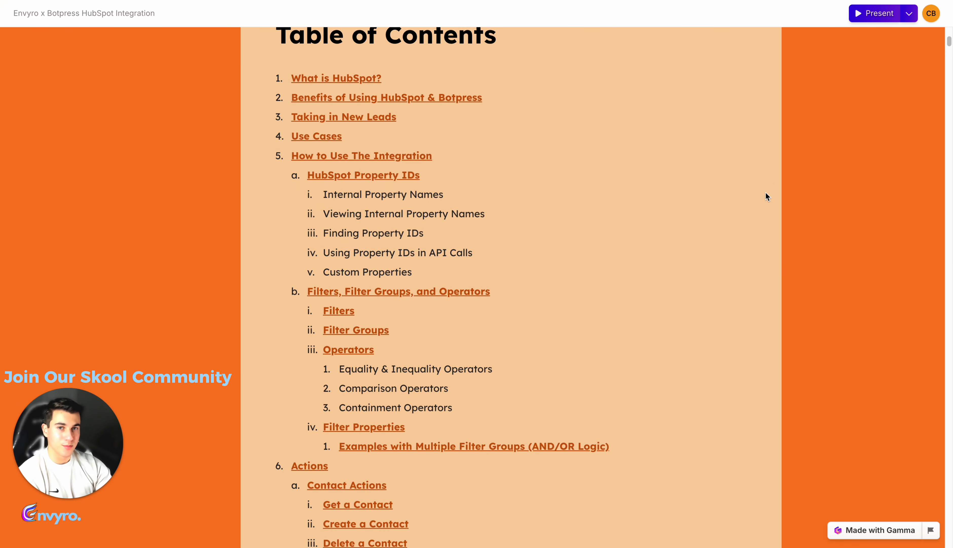
scroll(765, 192, down, 1)
scroll(766, 194, down, 1)
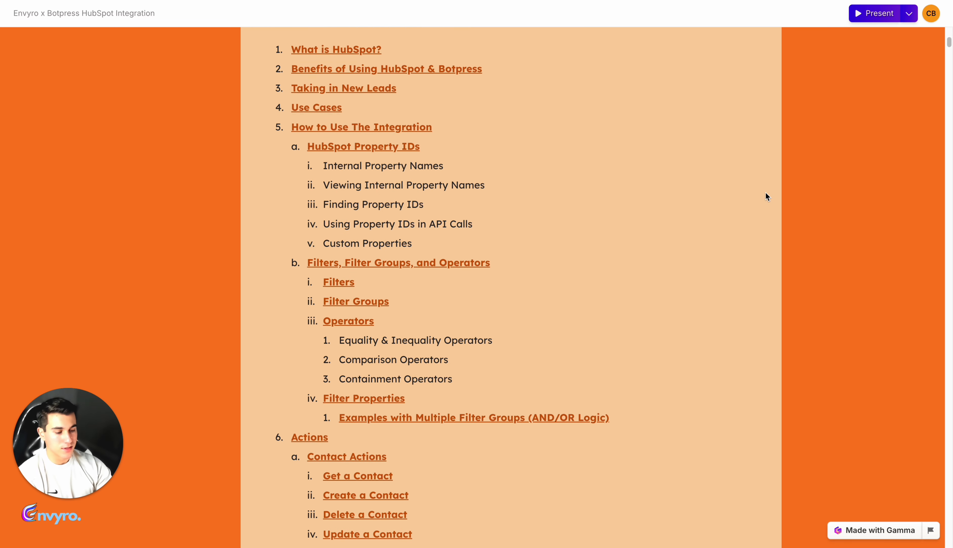
scroll(765, 193, down, 2)
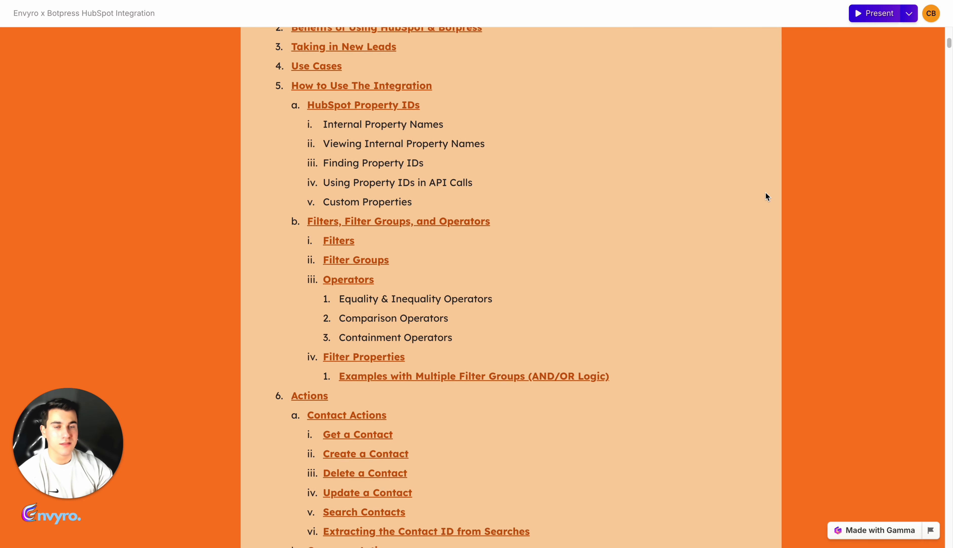